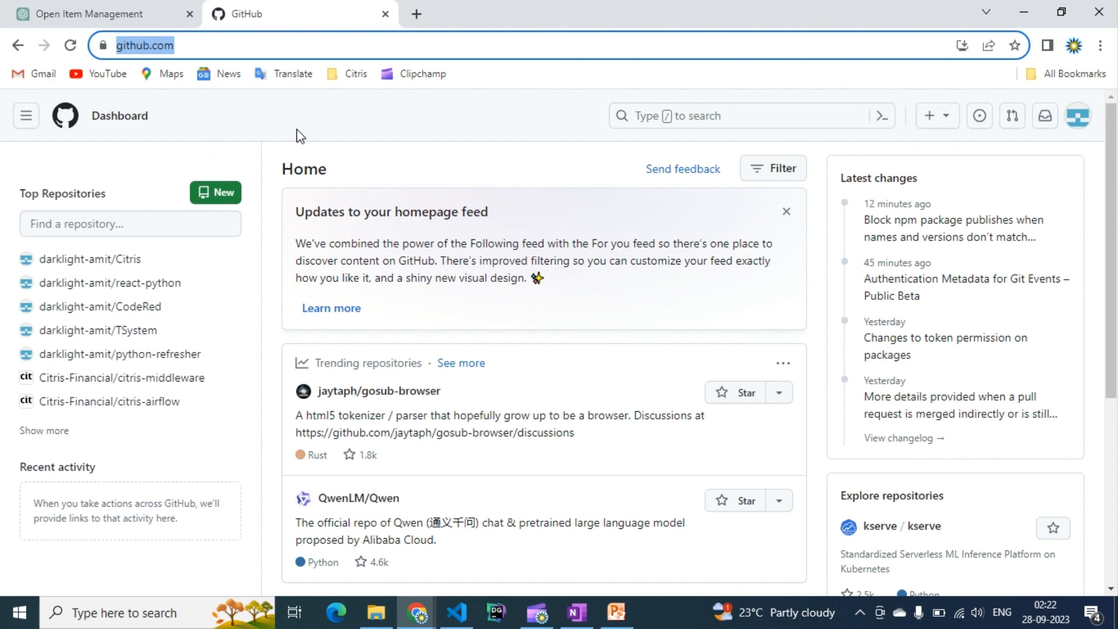
- Start a new repository and name it first_website
left_click(217, 192)
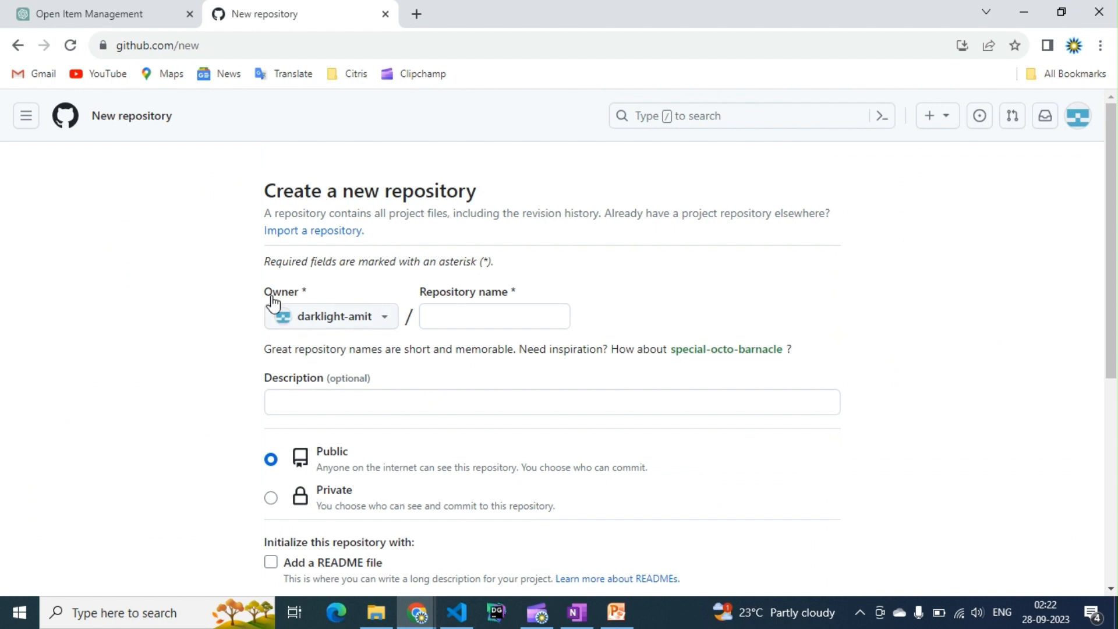
left_click(479, 317)
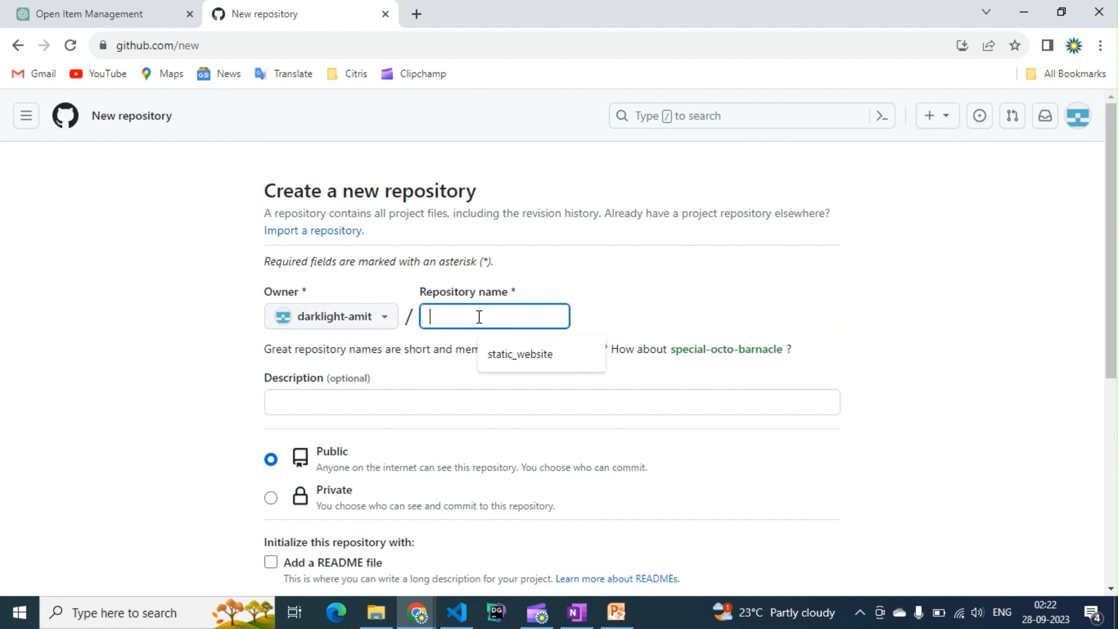
type("host_web")
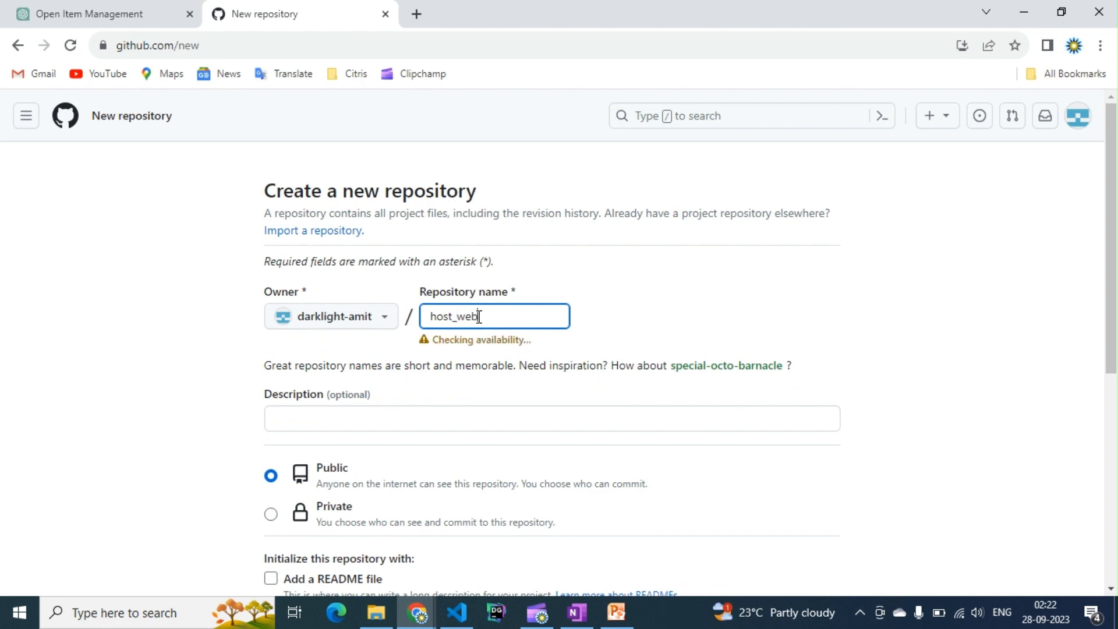
type("site")
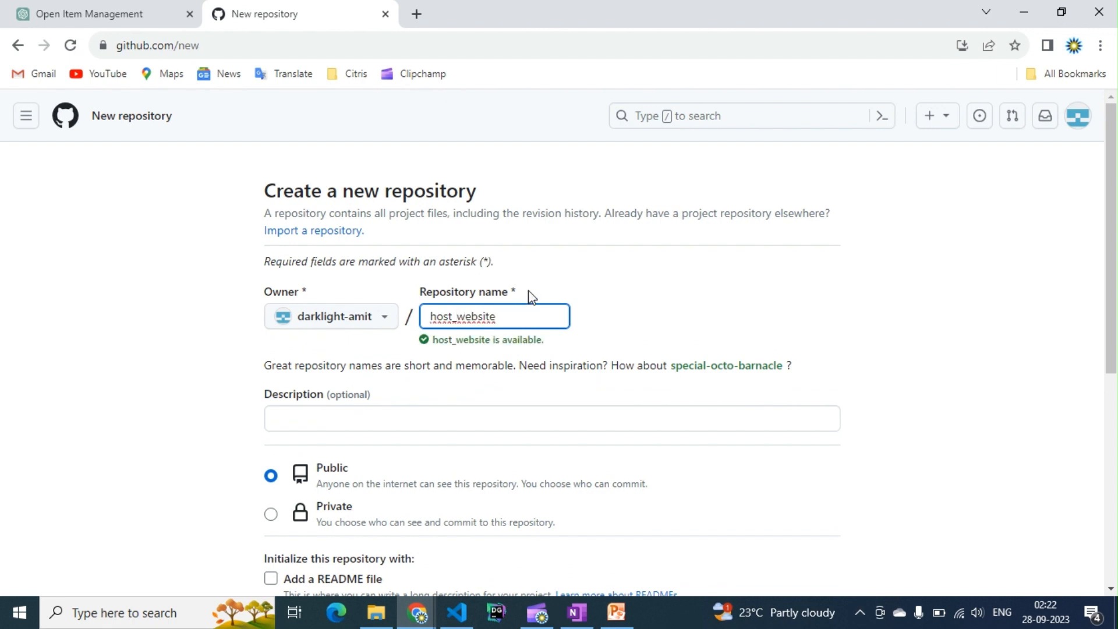
left_click_drag(453, 319, 425, 324)
type("first")
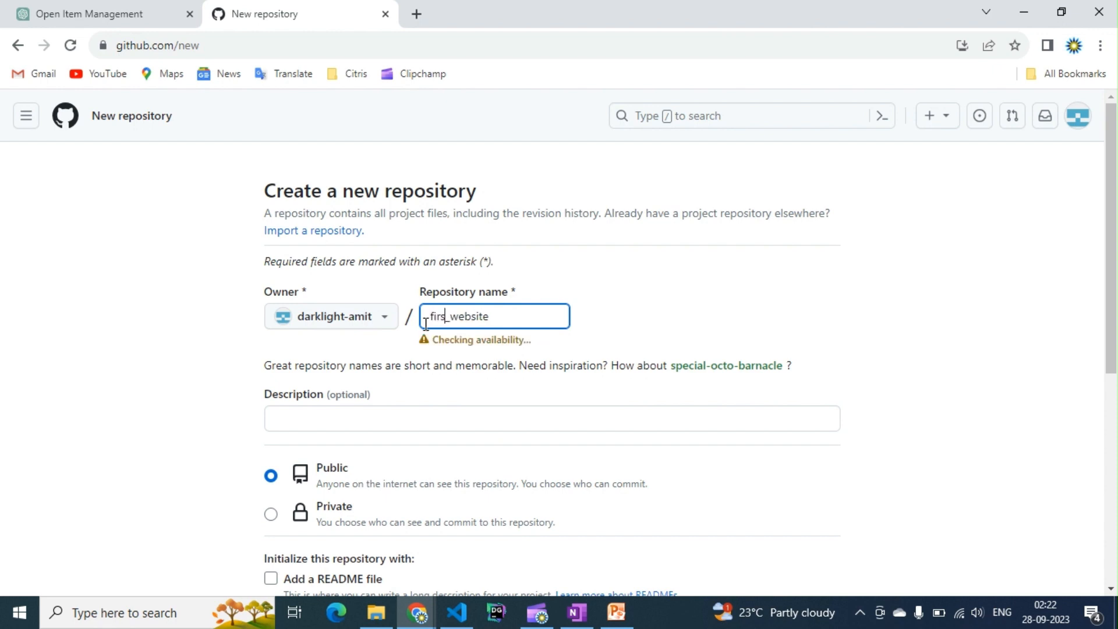
- Enable adding a README file and create the public repository
scroll(537, 322, "down", 1)
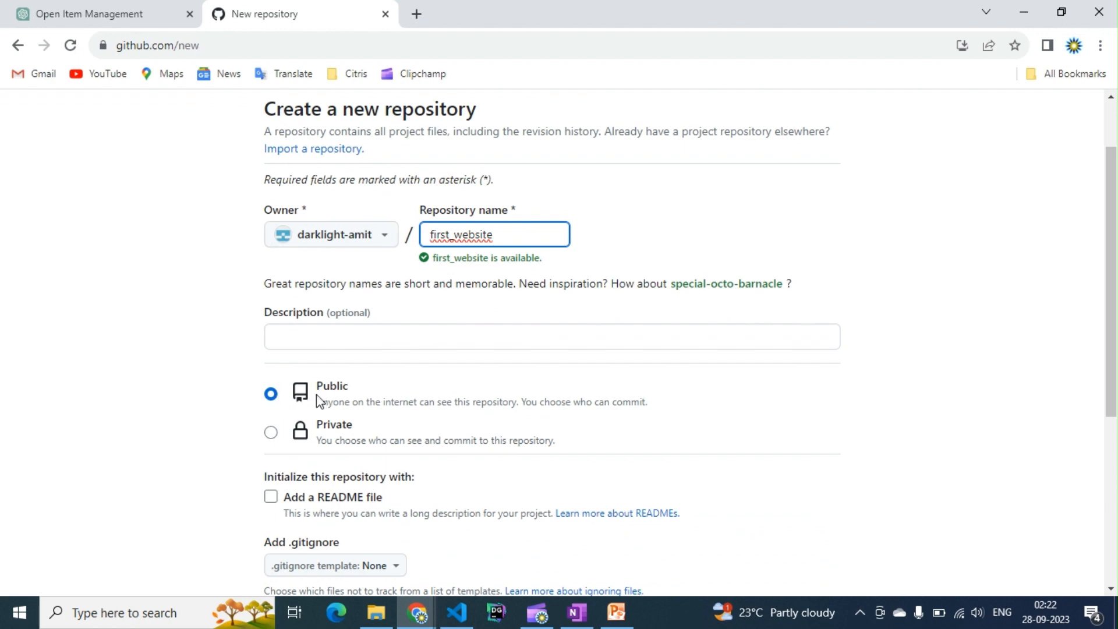
scroll(315, 407, "down", 2)
left_click(280, 339)
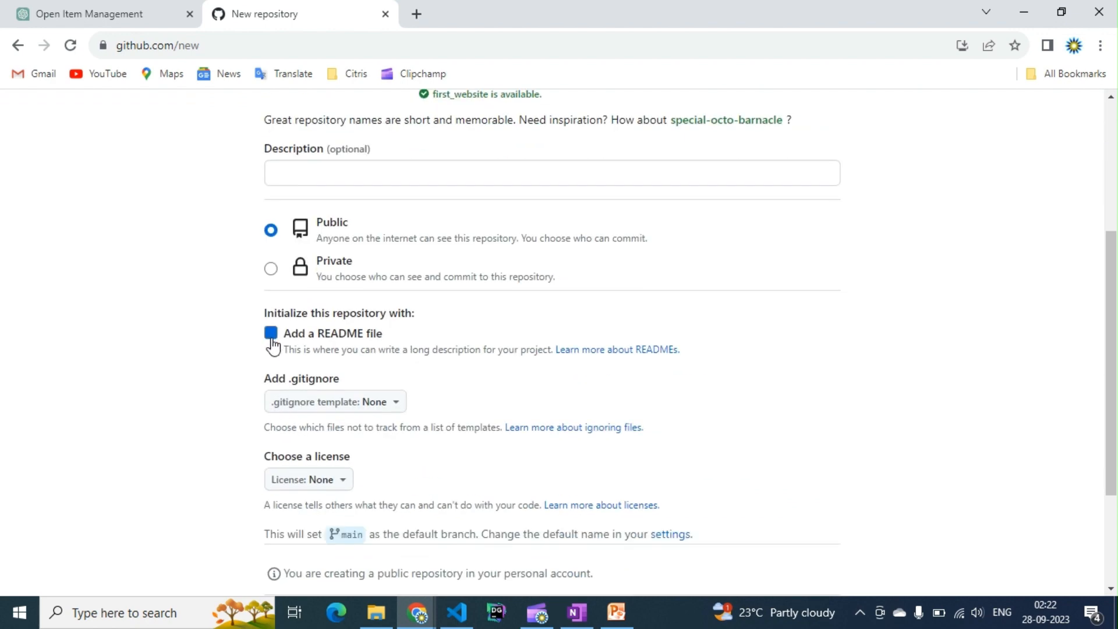
scroll(398, 342, "down", 2)
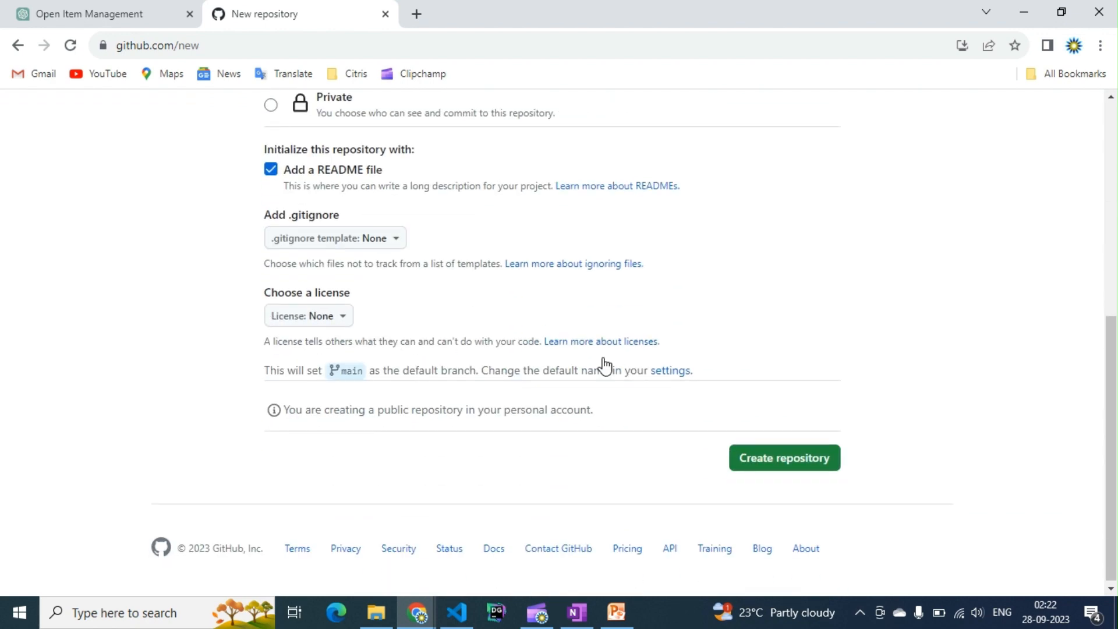
scroll(571, 369, "up", 5)
scroll(568, 372, "down", 5)
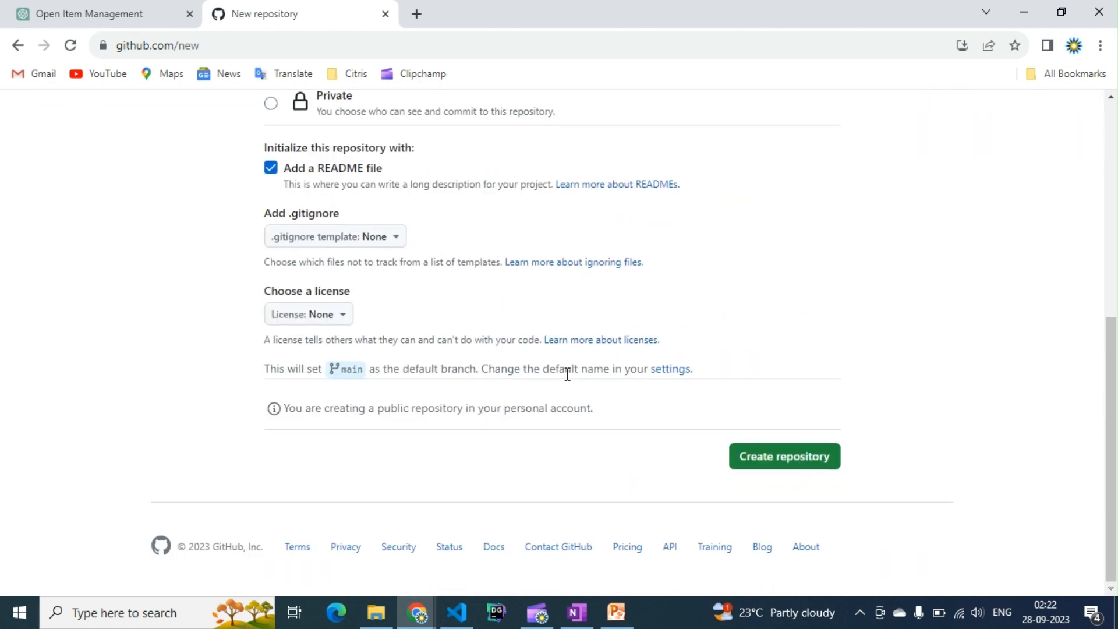
left_click(762, 464)
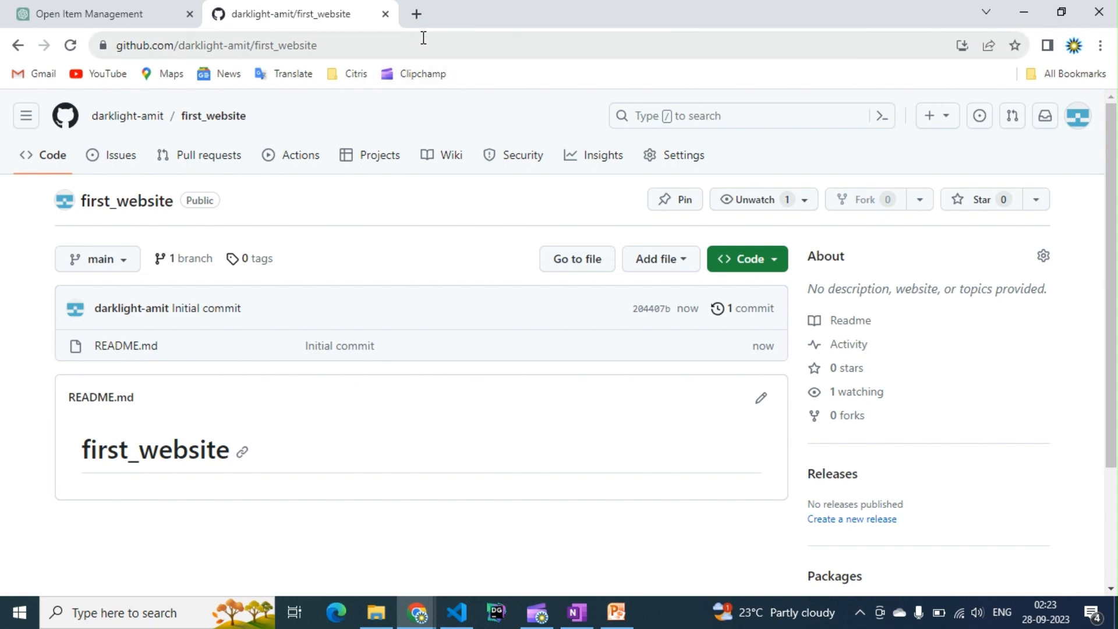
- Open a new tab and search Google for bootstrap static website templates
left_click(416, 14)
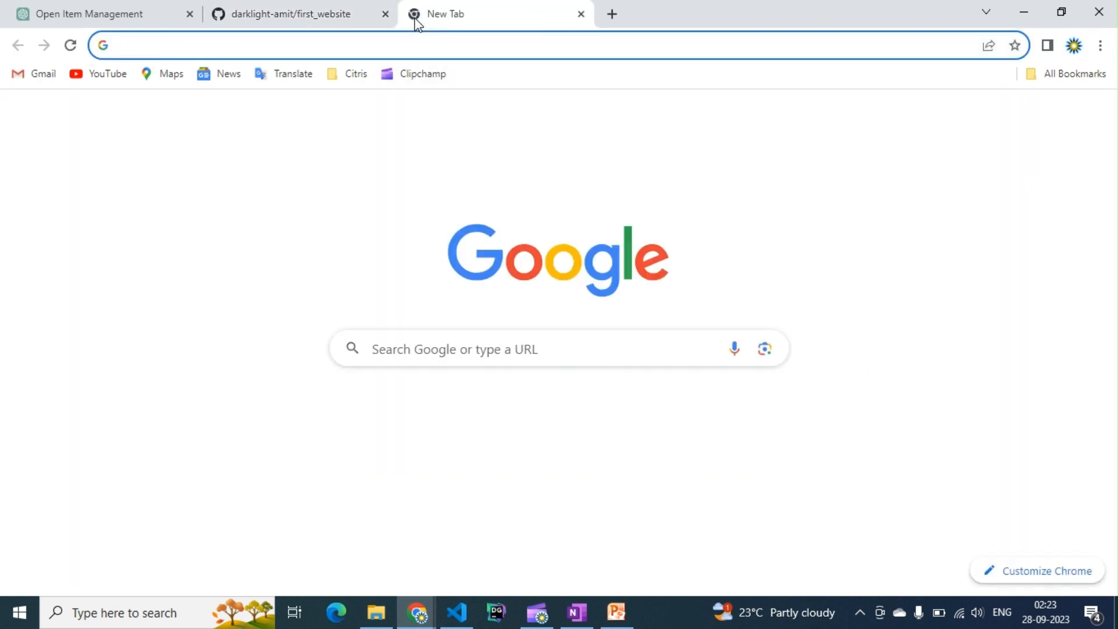
type("boot")
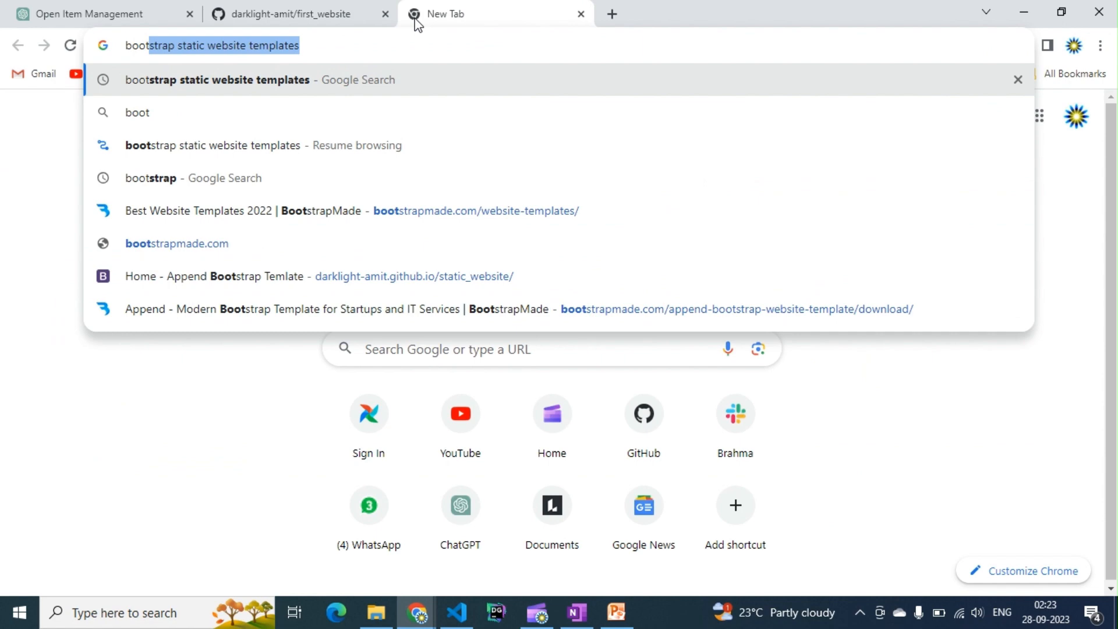
key("Return")
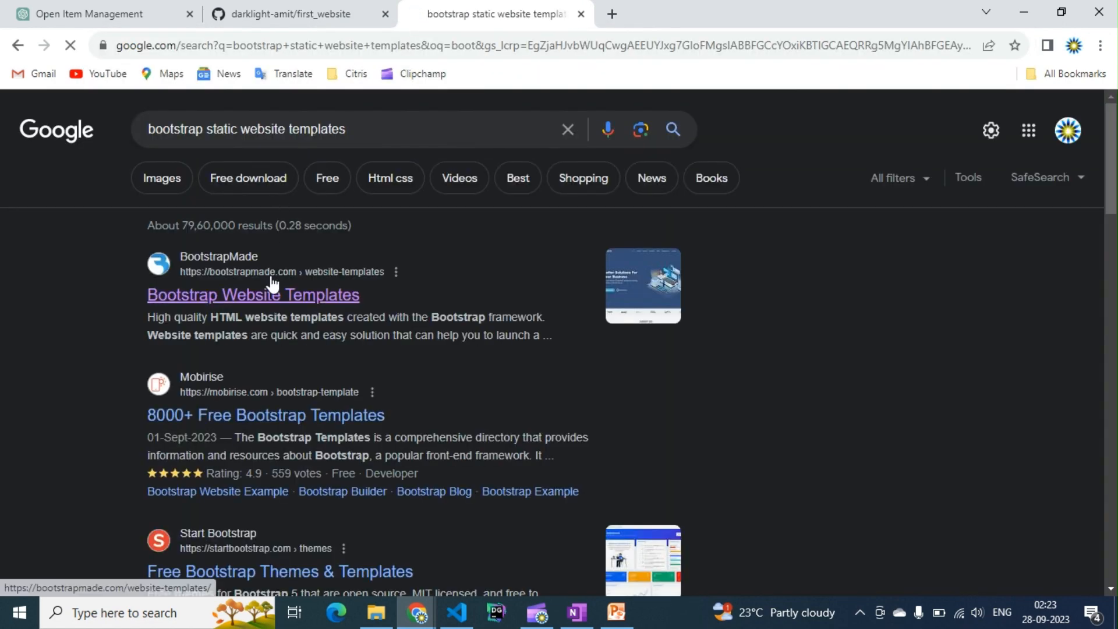
- Open the BootstrapMade website templates result and go to the download page of the Append template
left_click(270, 277)
scroll(523, 291, "down", 3)
scroll(535, 291, "down", 1)
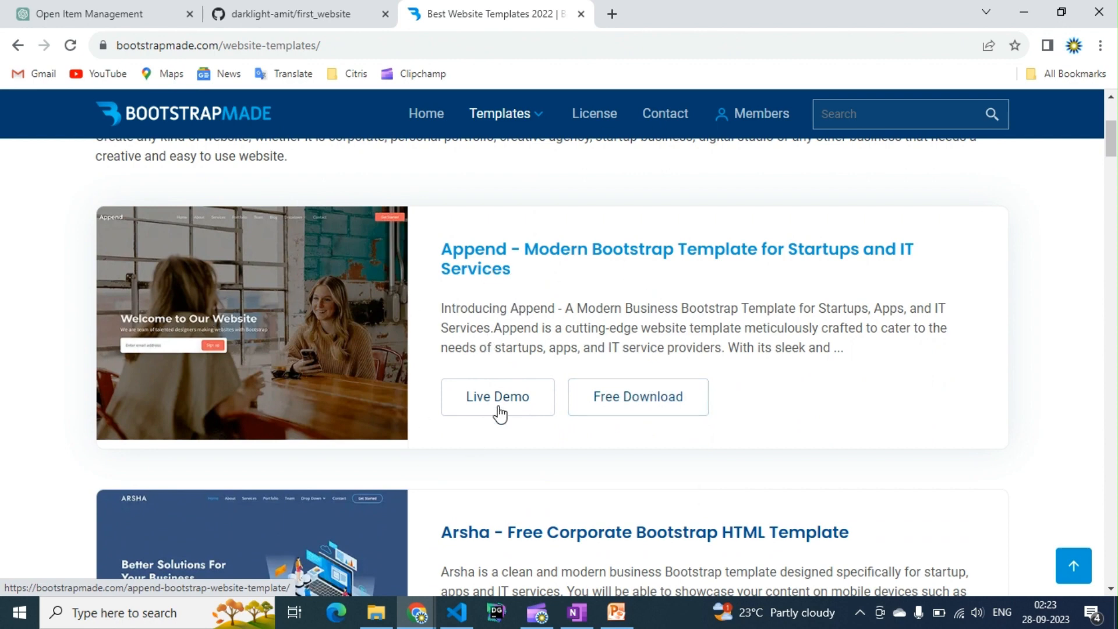
left_click(644, 399)
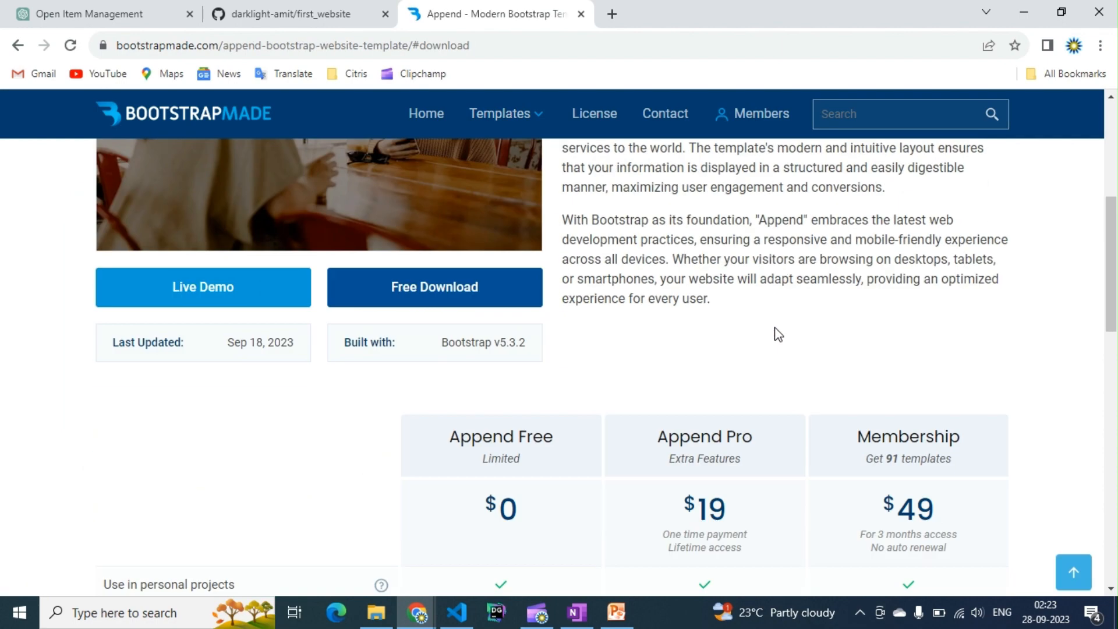
- Download the free Append template and open the browser's recent downloads list
scroll(776, 333, "down", 5)
scroll(501, 382, "down", 7)
left_click(501, 271)
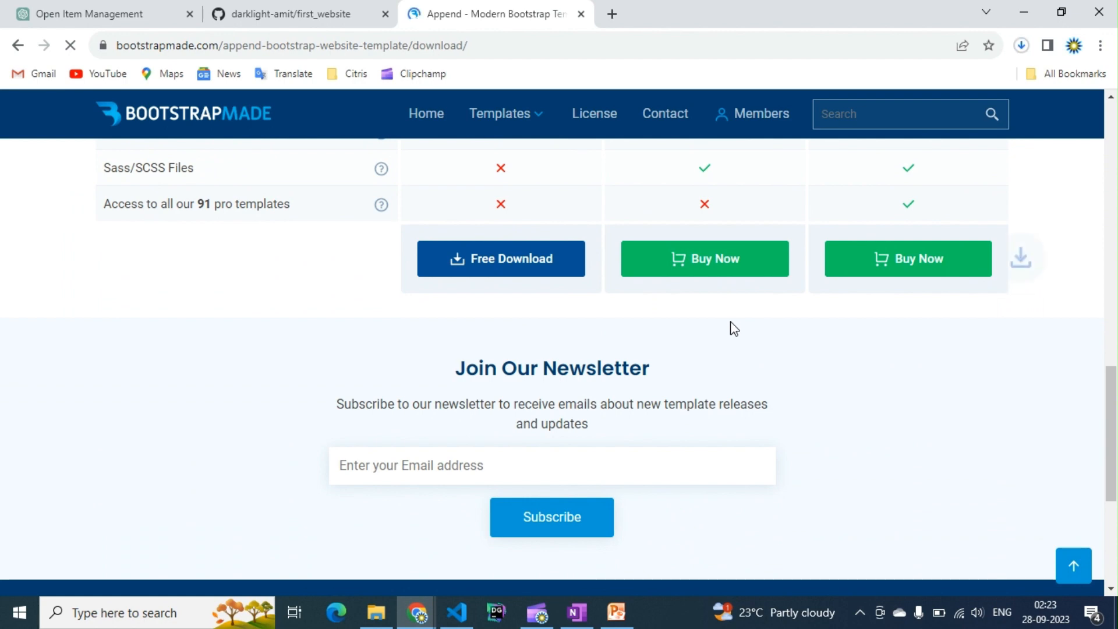
left_click(1021, 45)
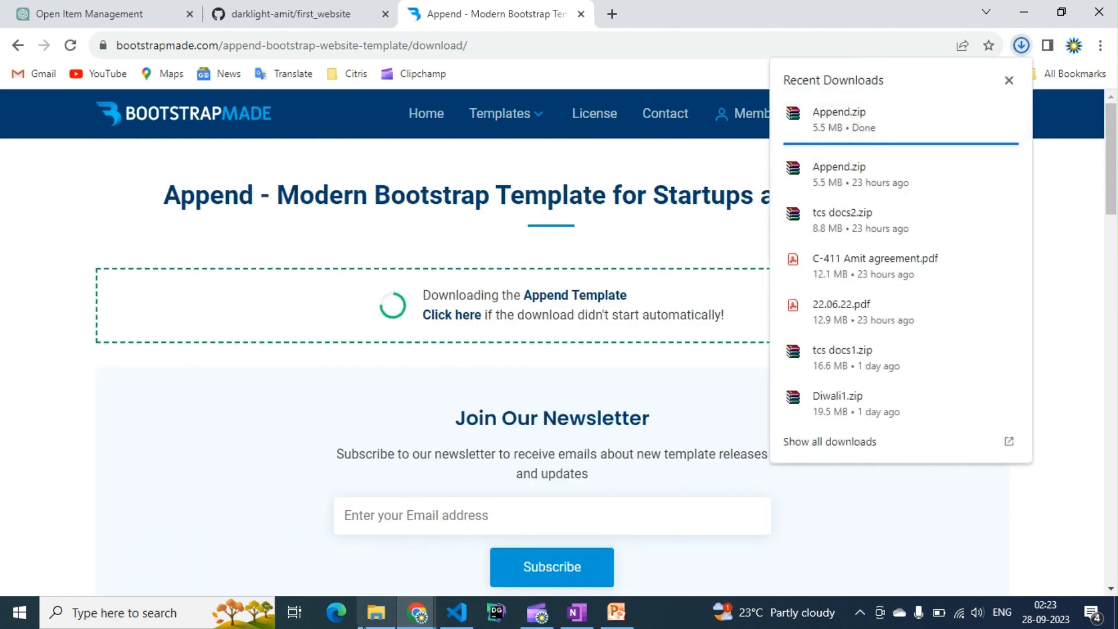
- In File Explorer, open Downloads and extract Append.zip into the same folder
left_click(376, 611)
scroll(212, 297, "up", 3)
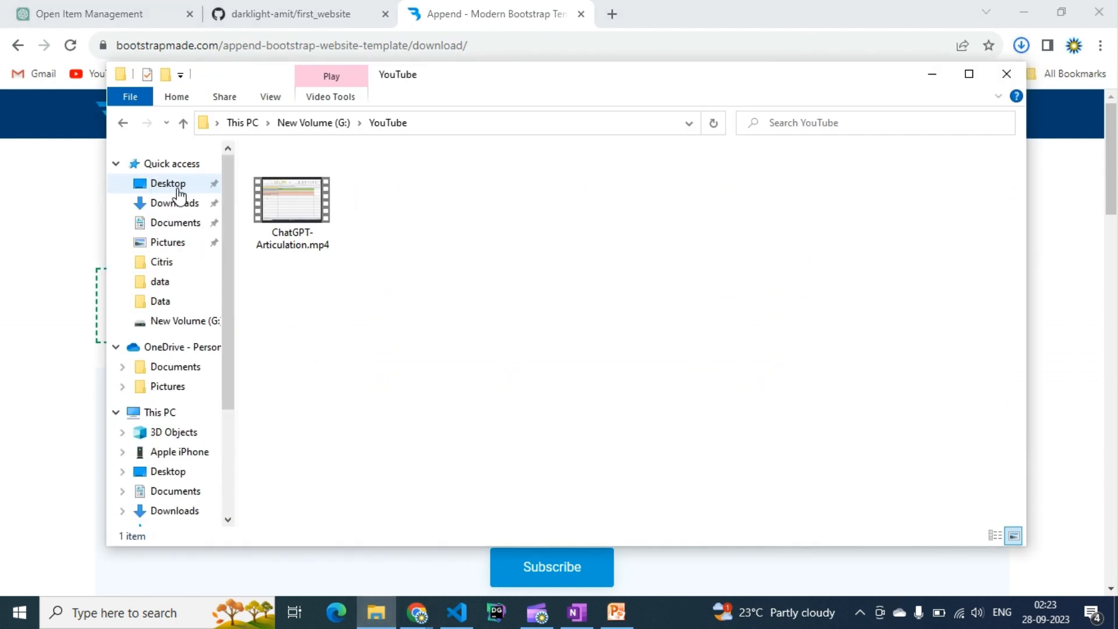
left_click(214, 203)
left_click(294, 204)
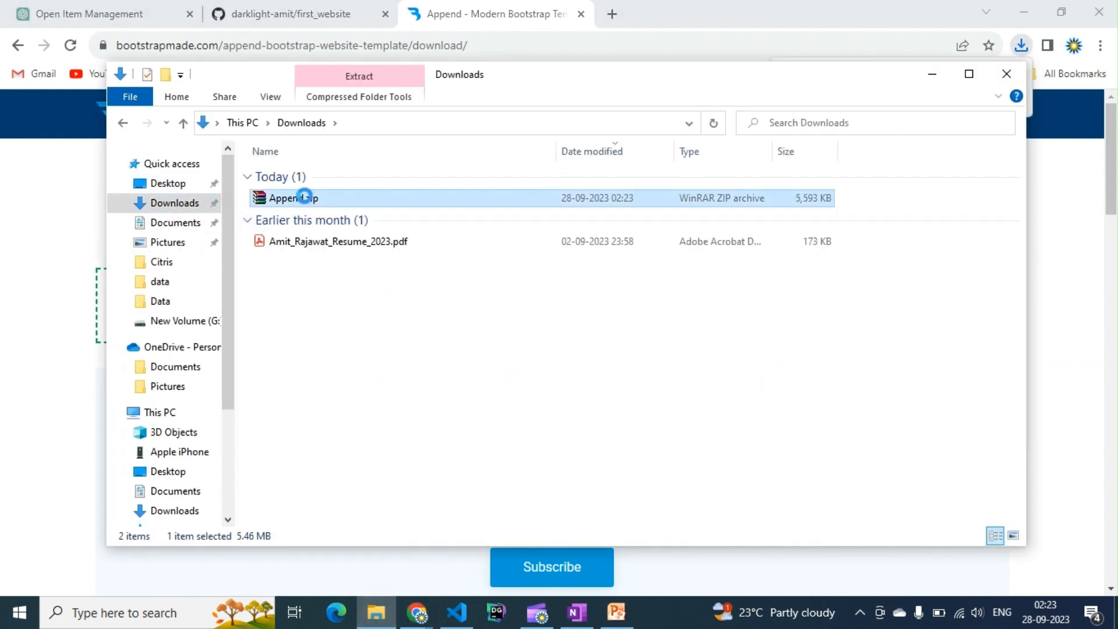
right_click(293, 201)
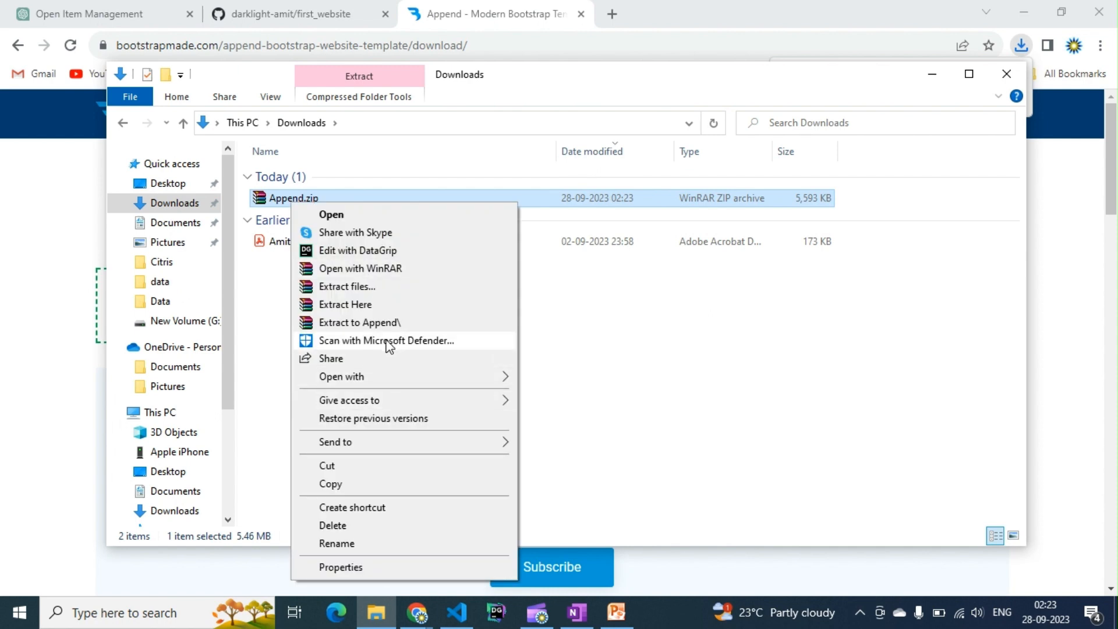
left_click(355, 304)
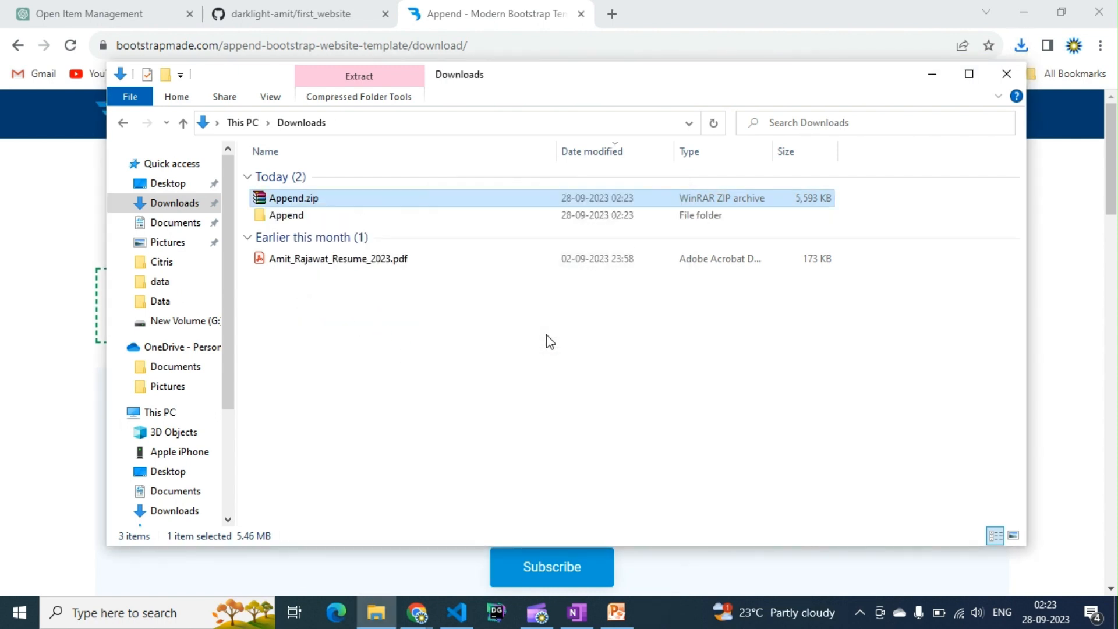
- Open the extracted Append folder and select all its files and folders
double_click(285, 218)
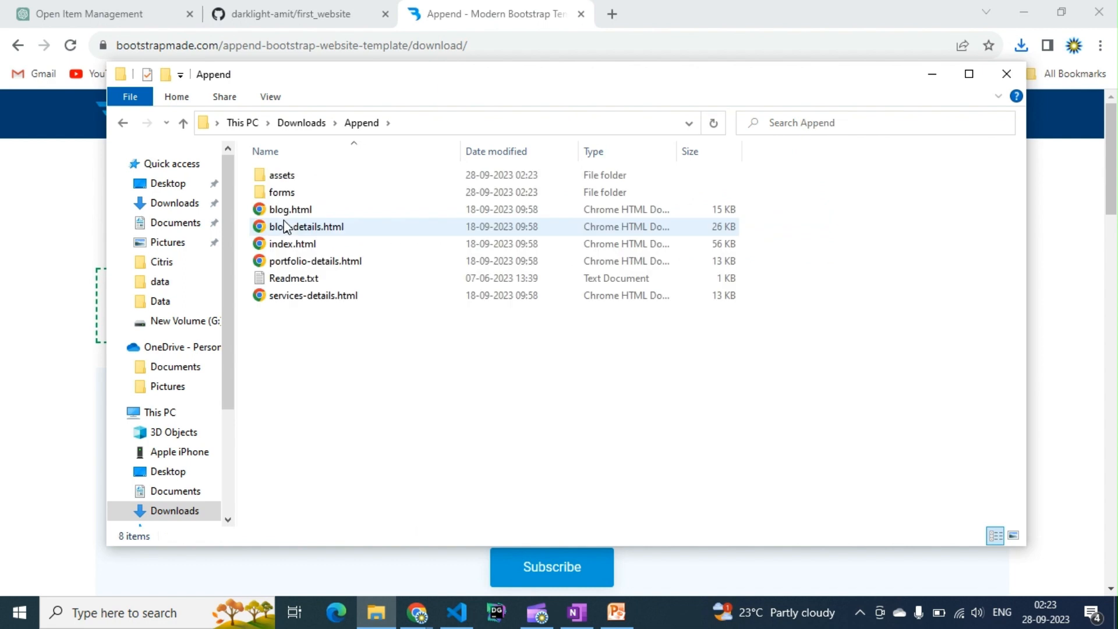
left_click_drag(291, 321, 282, 180)
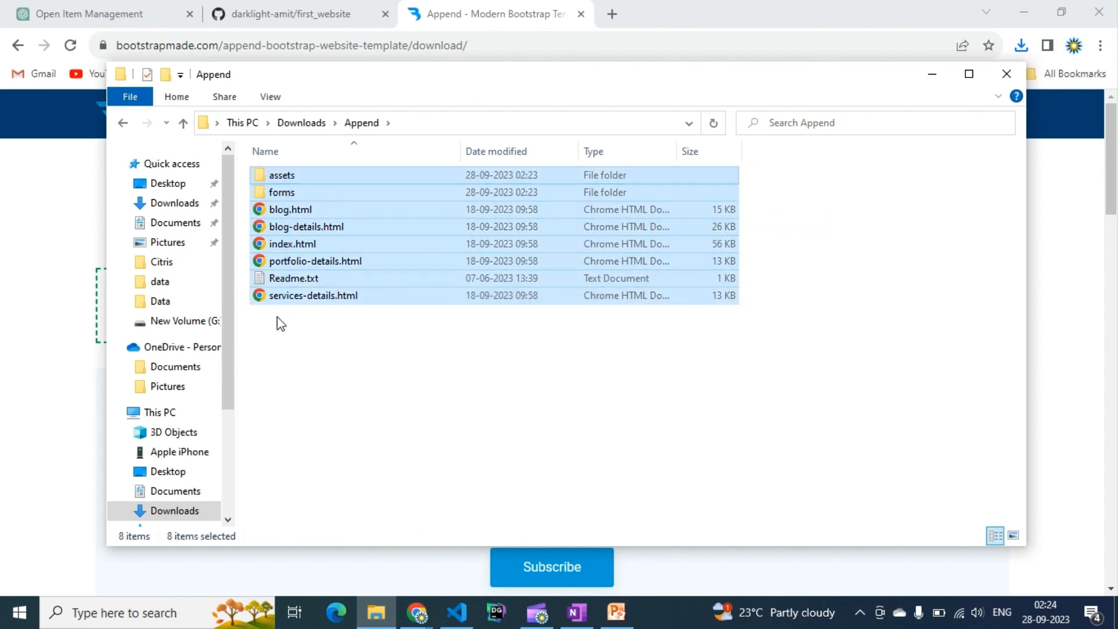
- On the first_website repository page, copy the HTTPS clone URL
left_click(372, 12)
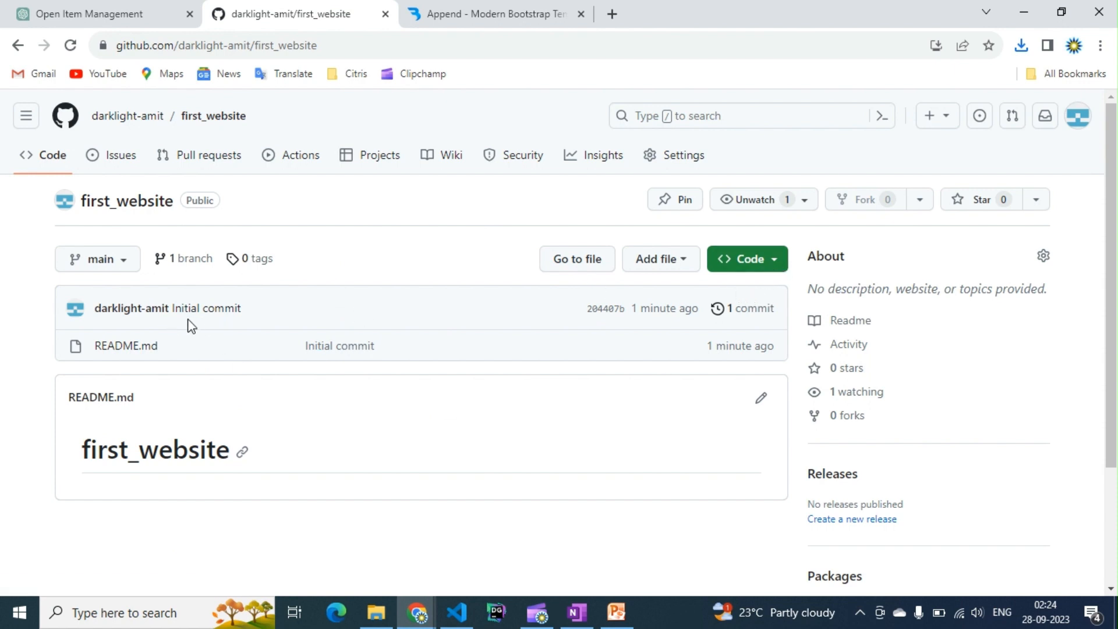
left_click(753, 275)
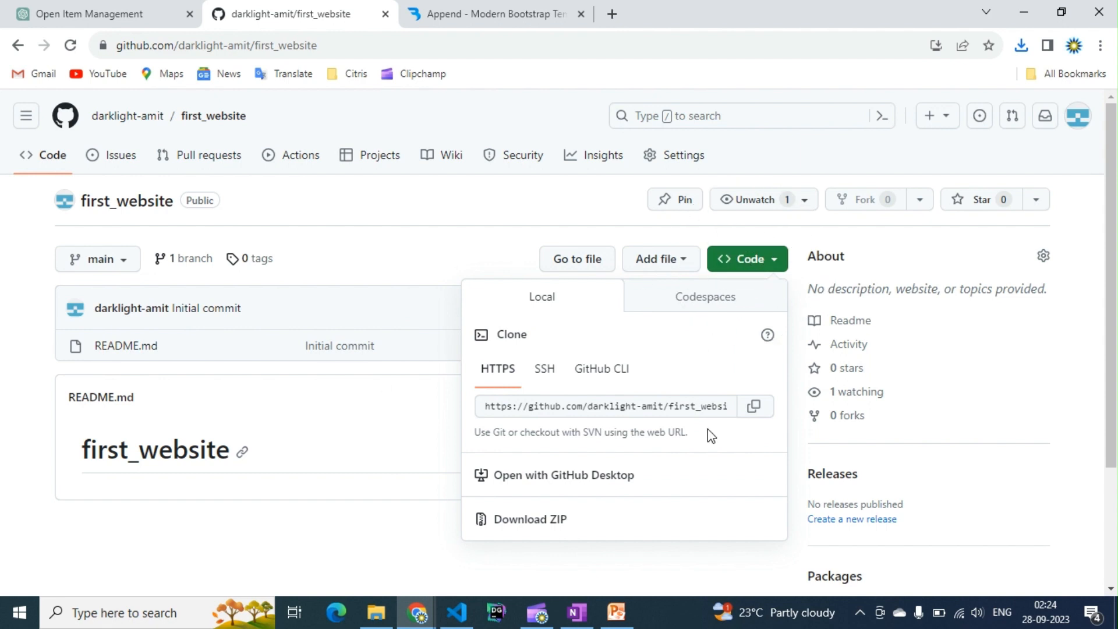
left_click(757, 414)
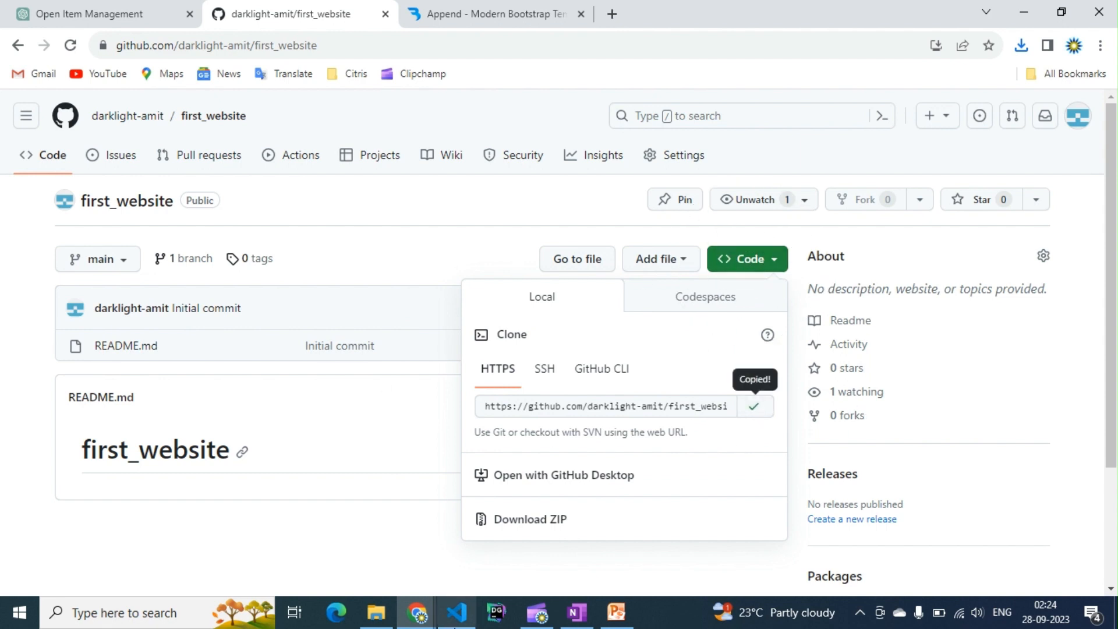
- Navigate to the VSCode folder on New Volume (G:) and open a command prompt there via cmd
left_click(384, 614)
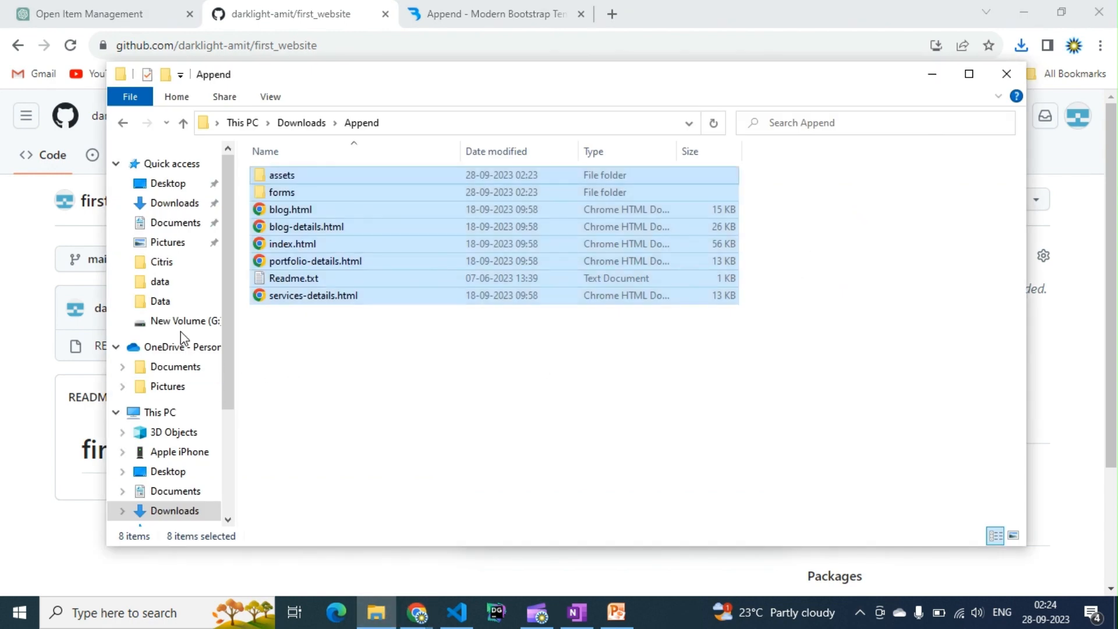
left_click(179, 322)
double_click(294, 245)
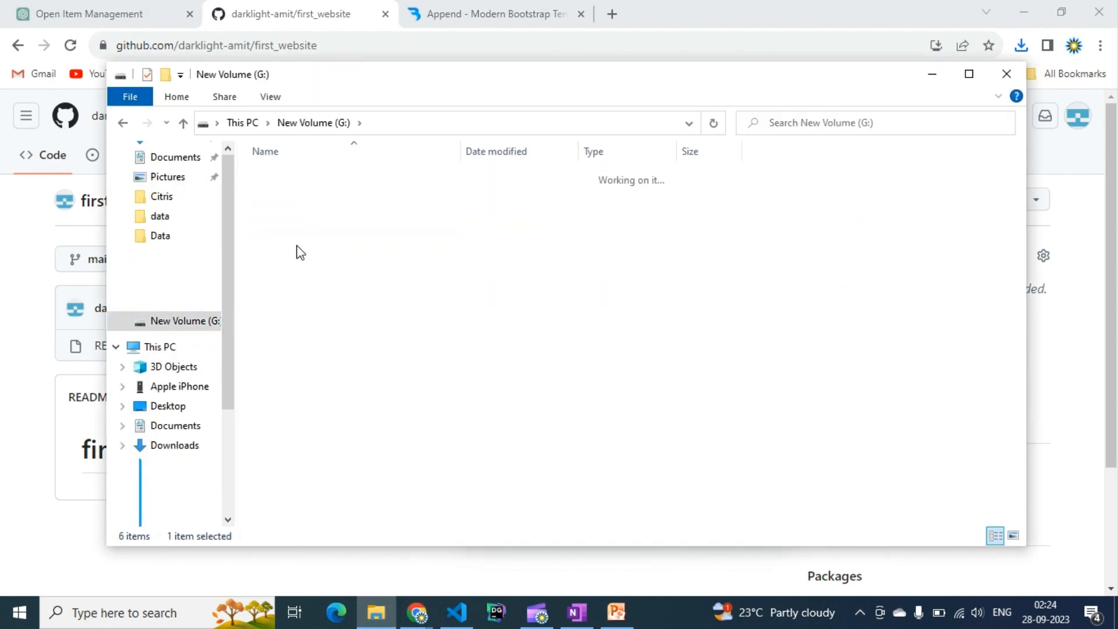
left_click(458, 122)
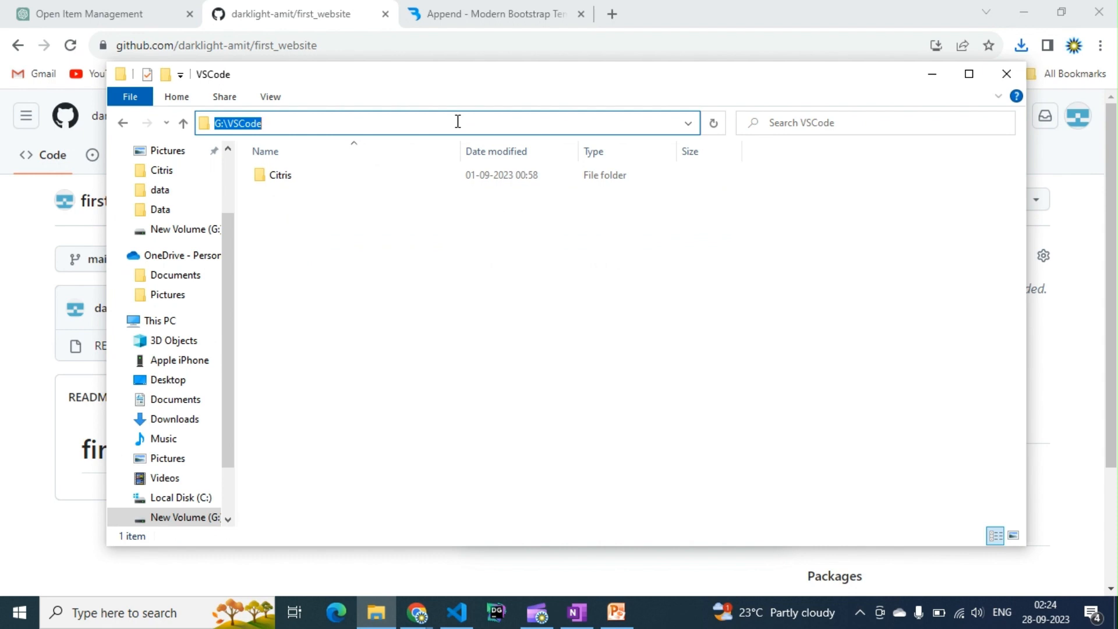
type("cmd")
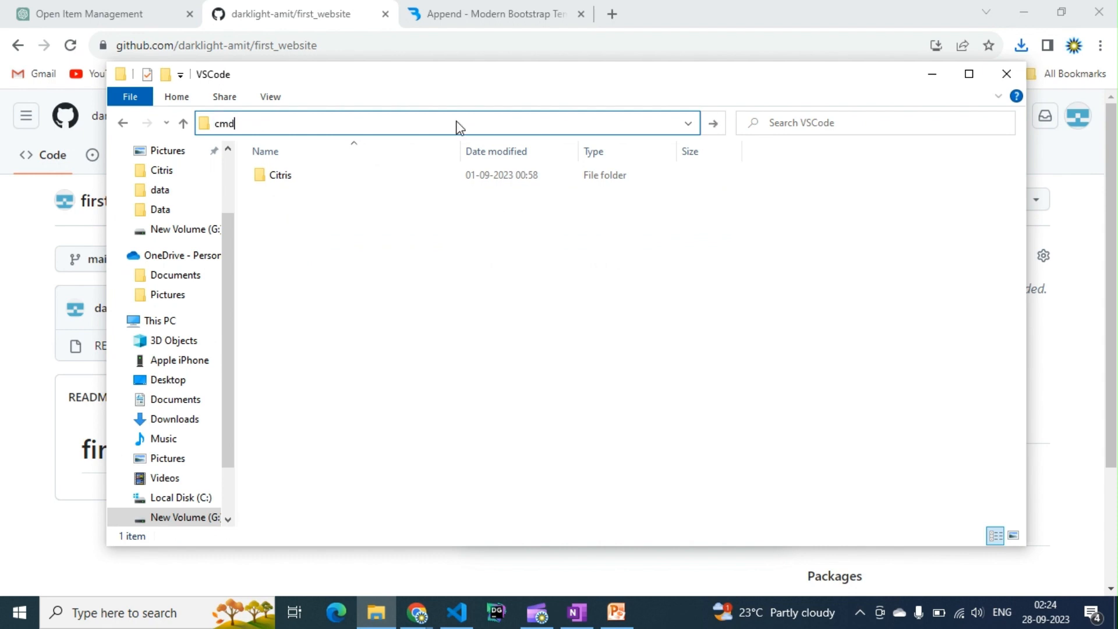
key("Return")
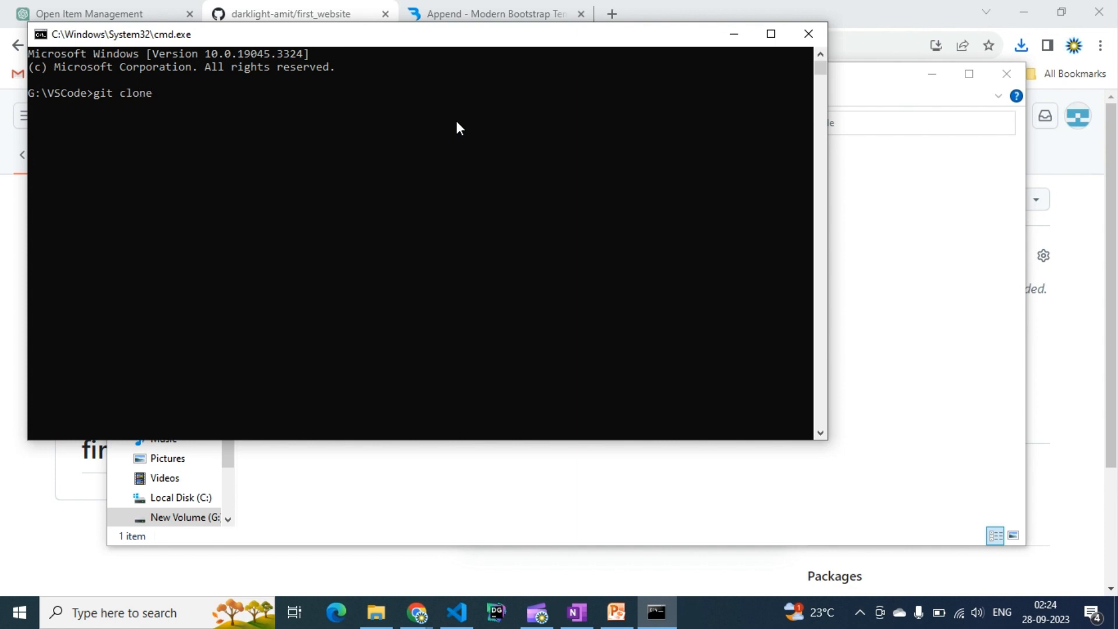
key("shift+End")
type("v")
key("BackSpace")
key("ctrl+v")
key("ctrl+v")
key("BackSpace")
key("BackSpace")
key("BackSpace")
key("BackSpace")
key("BackSpace")
key("BackSpace")
key("BackSpace")
key("BackSpace")
key("BackSpace")
key("BackSpace")
key("BackSpace")
key("BackSpace")
key("BackSpace")
key("BackSpace")
key("BackSpace")
key("BackSpace")
key("BackSpace")
key("BackSpace")
key("BackSpace")
key("BackSpace")
key("BackSpace")
key("BackSpace")
key("BackSpace")
key("BackSpace")
key("BackSpace")
key("BackSpace")
key("BackSpace")
key("BackSpace")
key("BackSpace")
key("BackSpace")
key("BackSpace")
key("BackSpace")
key("BackSpace")
key("BackSpace")
key("BackSpace")
key("BackSpace")
key("BackSpace")
key("BackSpace")
key("BackSpace")
key("BackSpace")
key("BackSpace")
key("BackSpace")
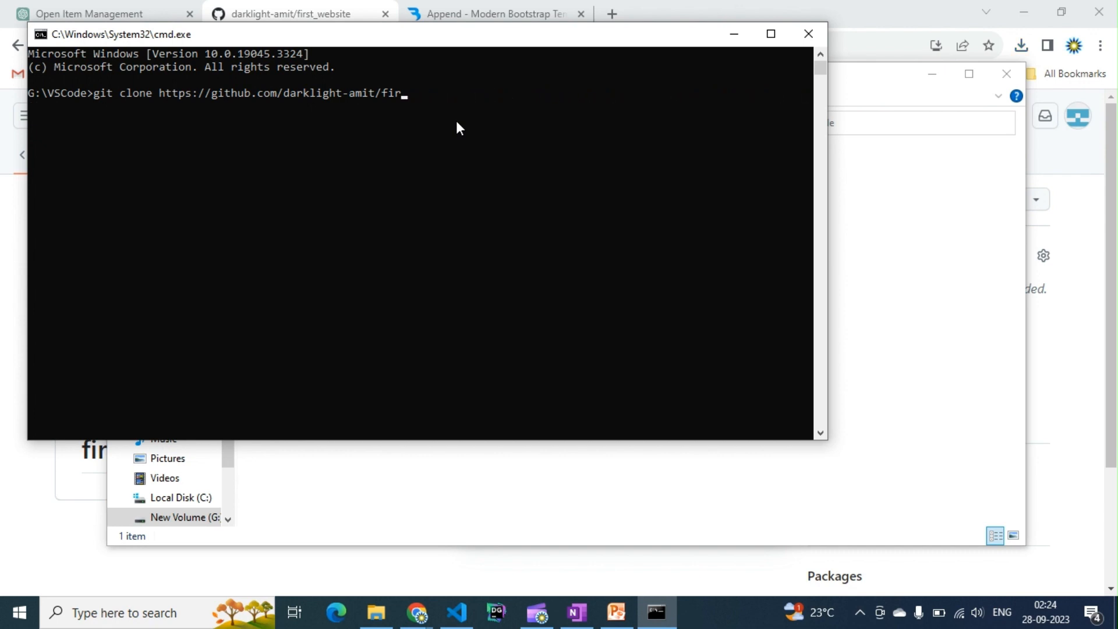
key("BackSpace")
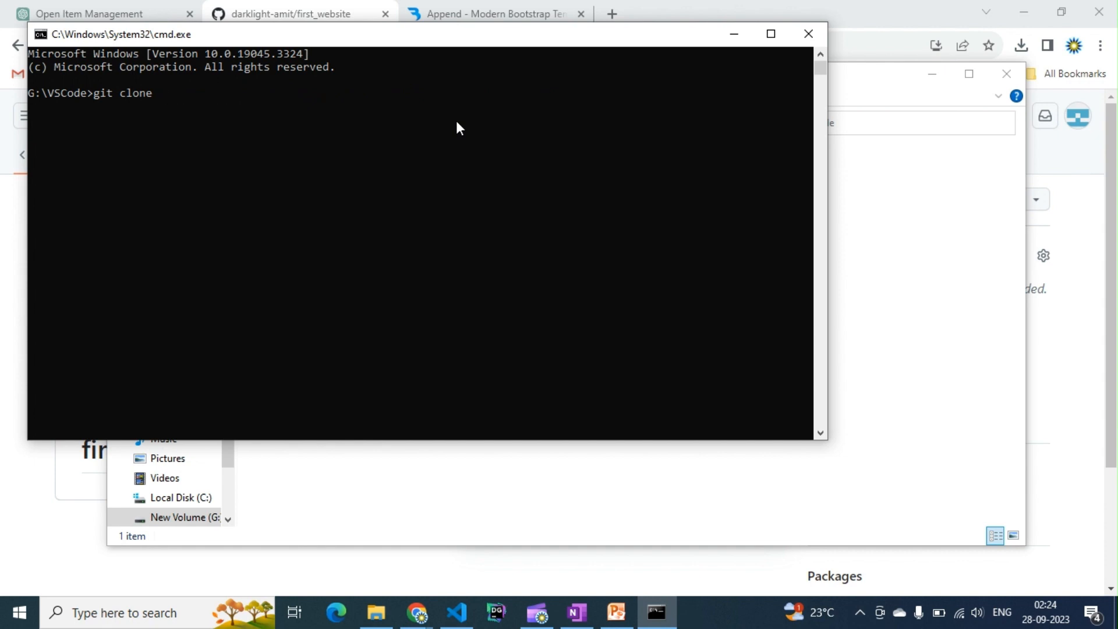
- Run git clone with the copied repository URL, then minimize the command prompt
type("https://github.com/darklight-amit/first_website.git")
key("Return")
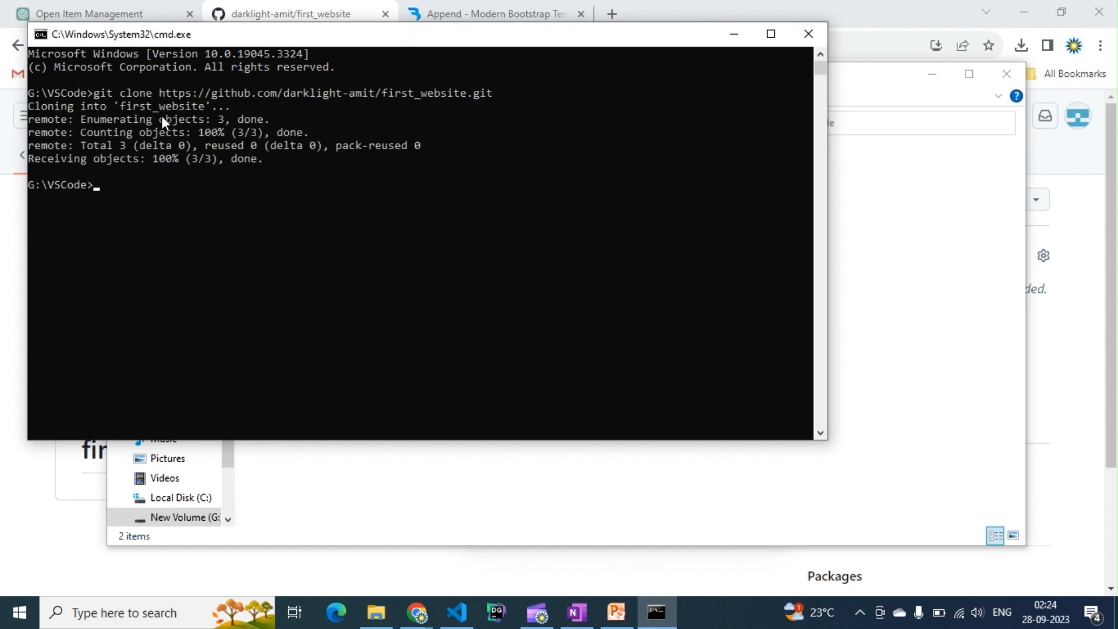
left_click(732, 33)
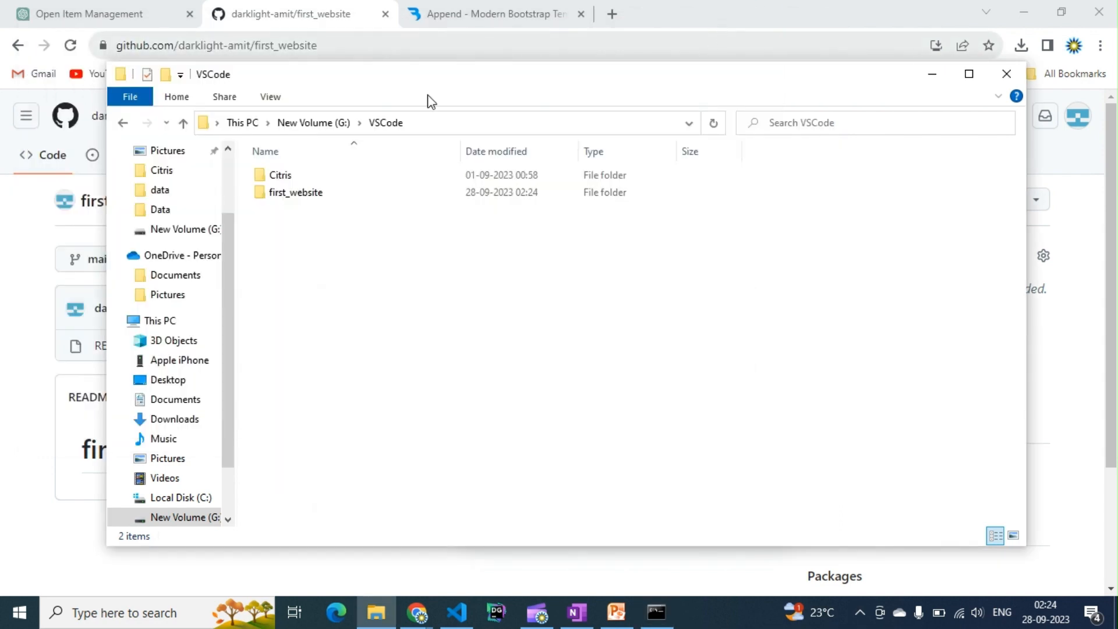
- Open the cloned first_website folder from New Volume (G:) > VSCode as the workspace in VS Code
left_click(319, 193)
key("ctrl")
key("ctrl")
key("ctrl")
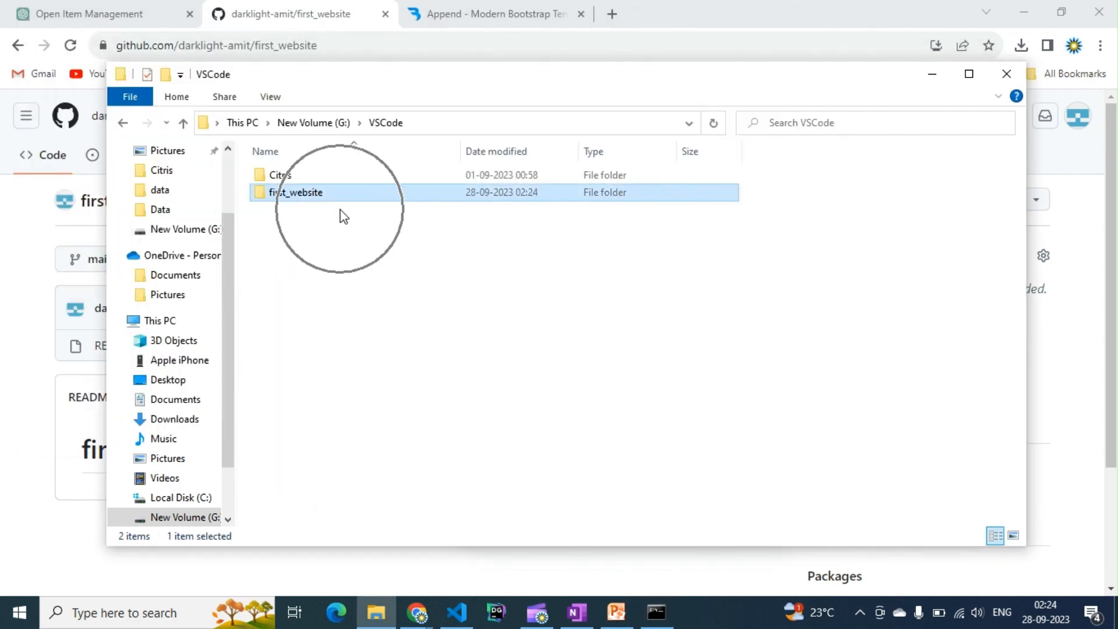
key("ctrl")
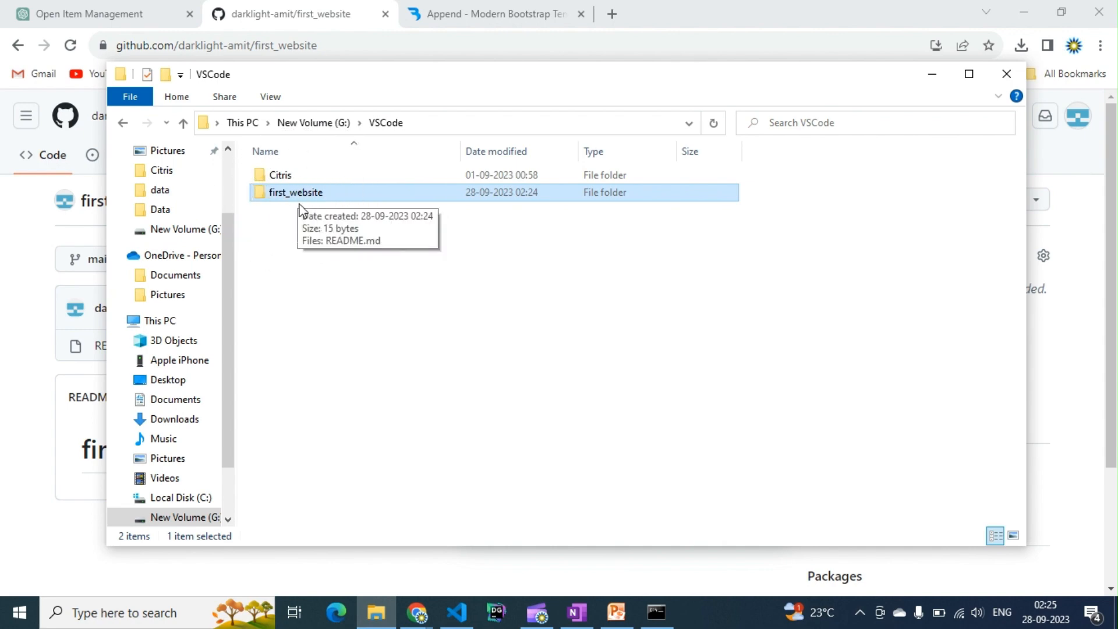
left_click(457, 612)
left_click(37, 20)
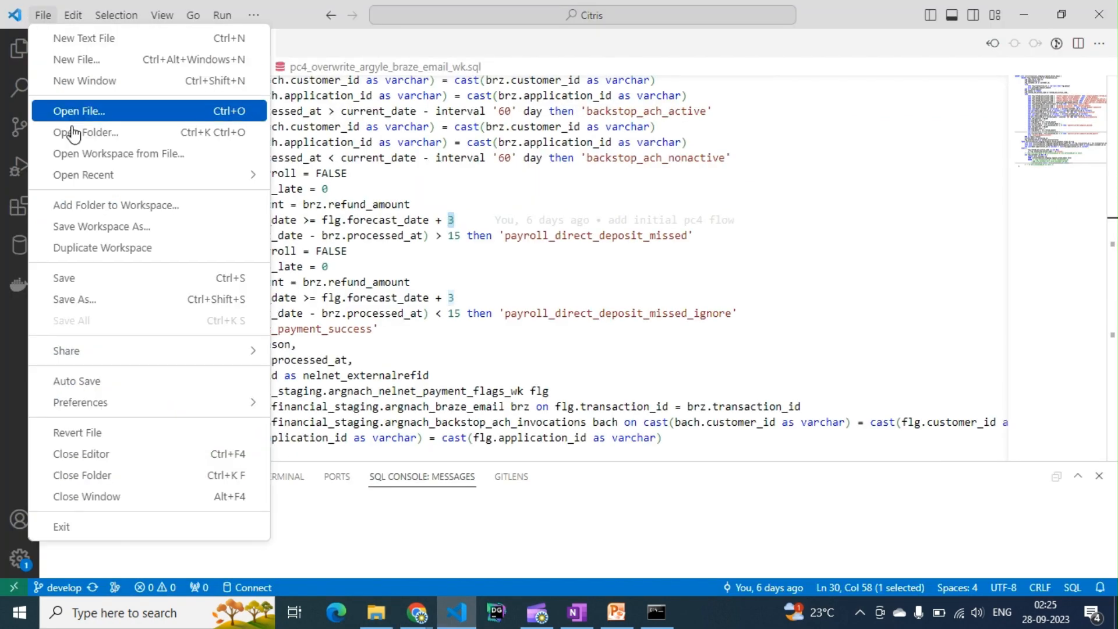
mouse_move(173, 180)
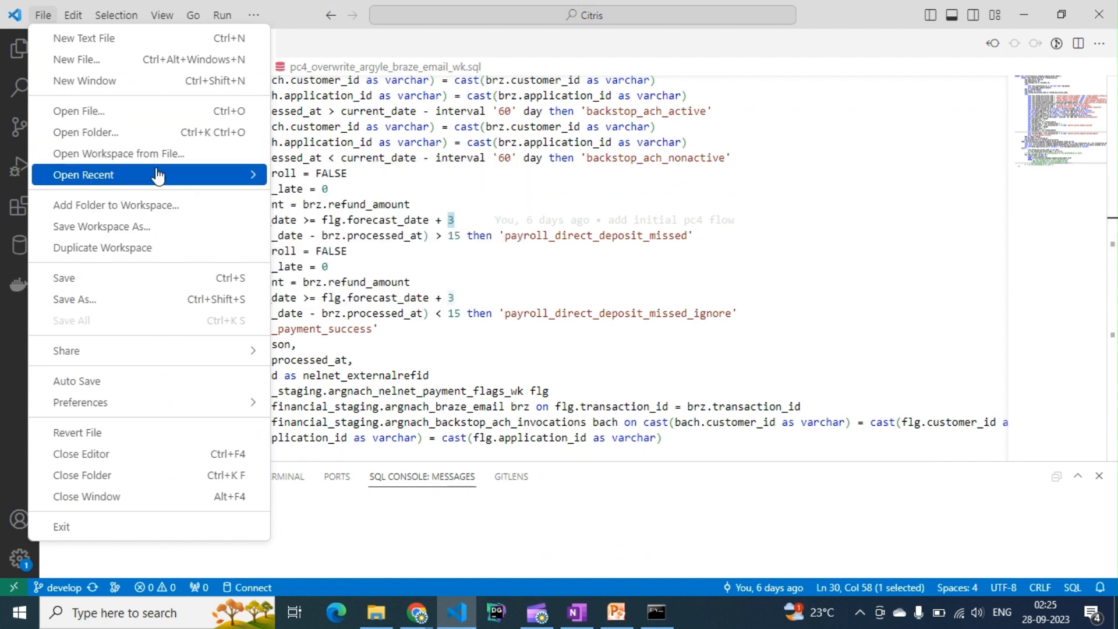
left_click(156, 135)
left_click(571, 167)
left_click(791, 396)
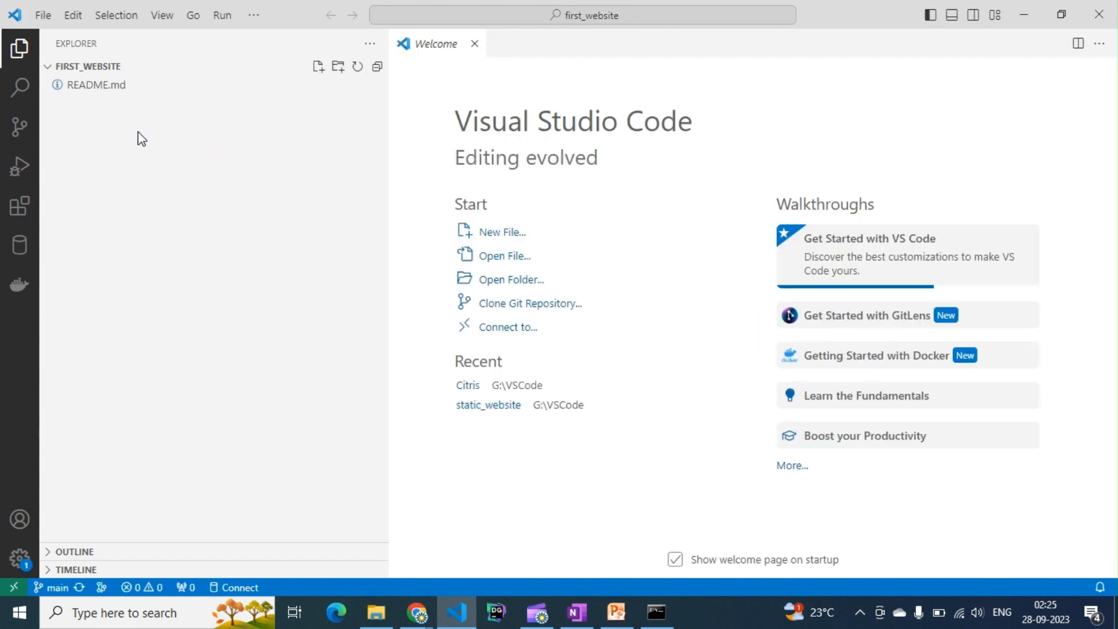
- Copy all files and folders of the extracted Append template into the first_website folder
left_click(376, 611)
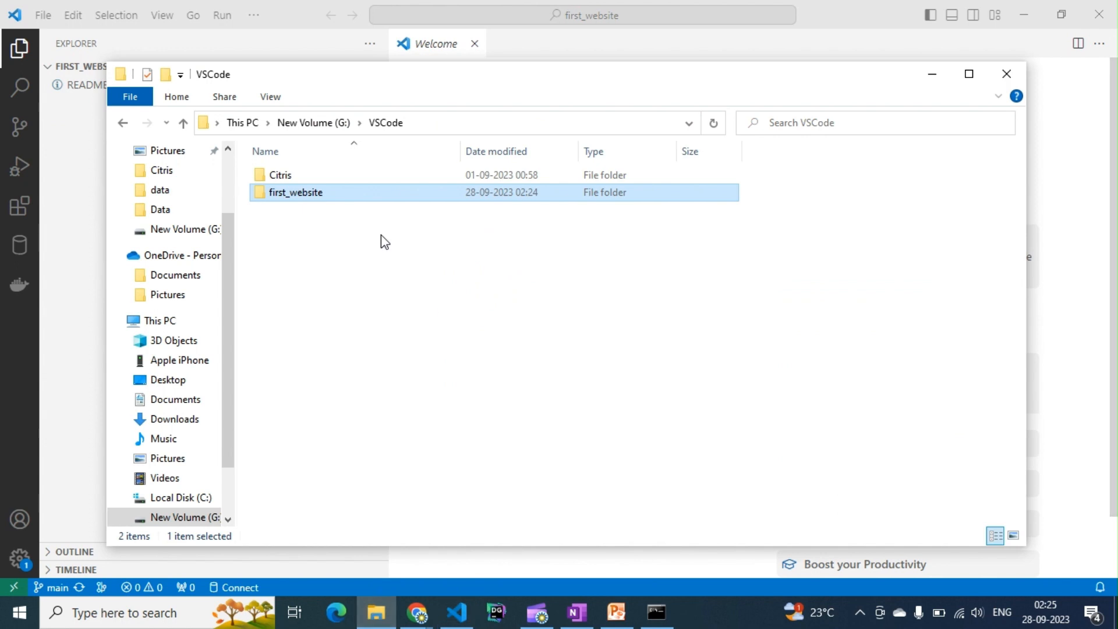
left_click(228, 168)
left_click(170, 209)
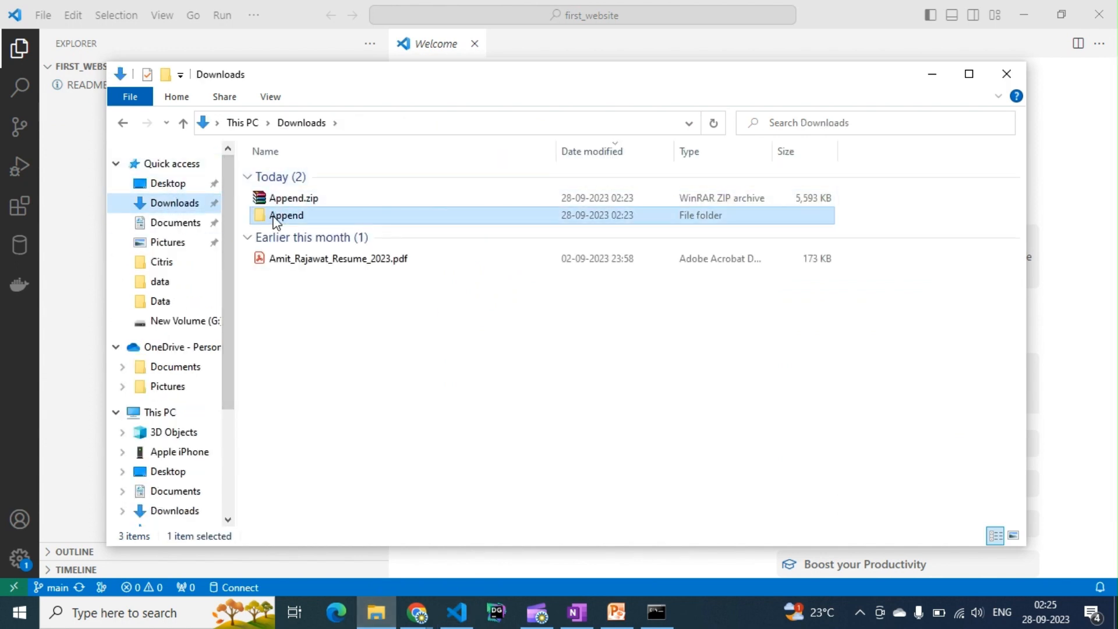
double_click(273, 215)
left_click_drag(307, 342, 299, 161)
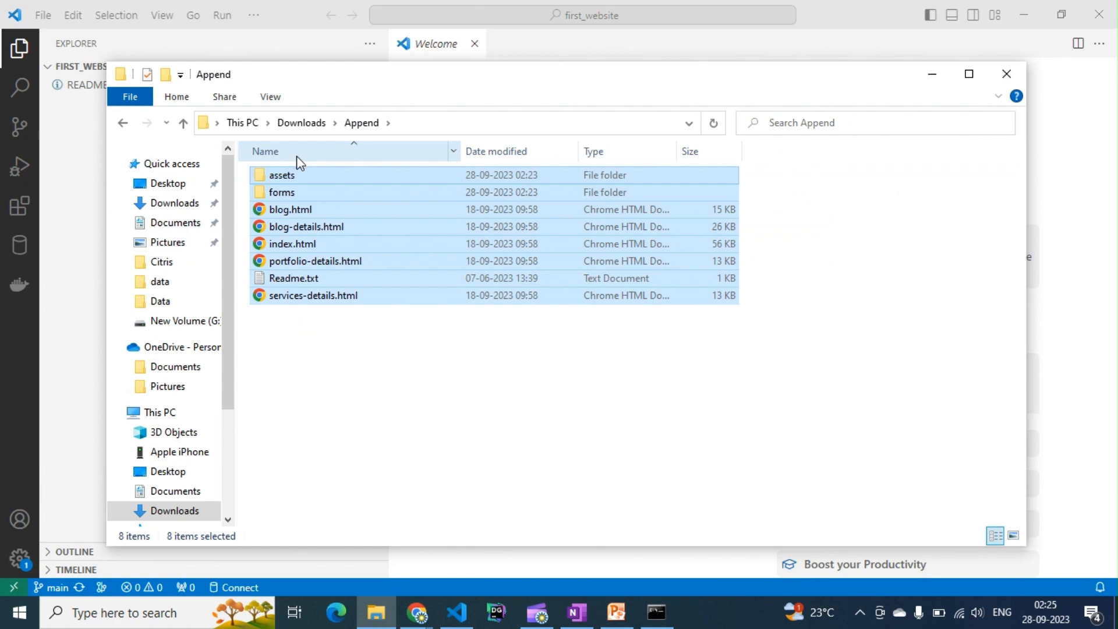
left_click(174, 321)
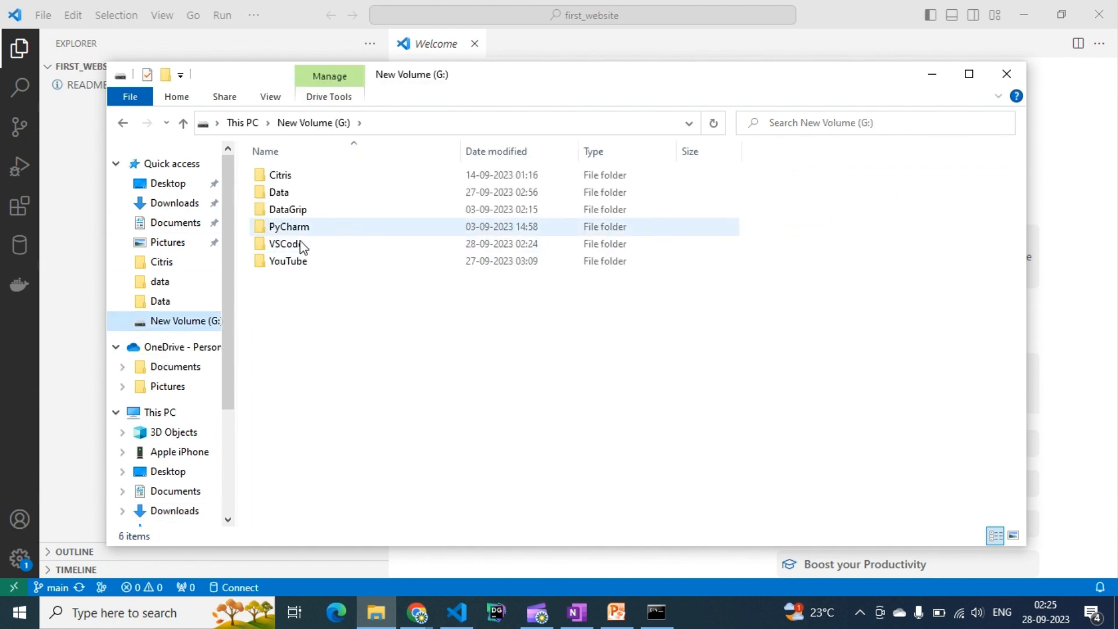
double_click(296, 244)
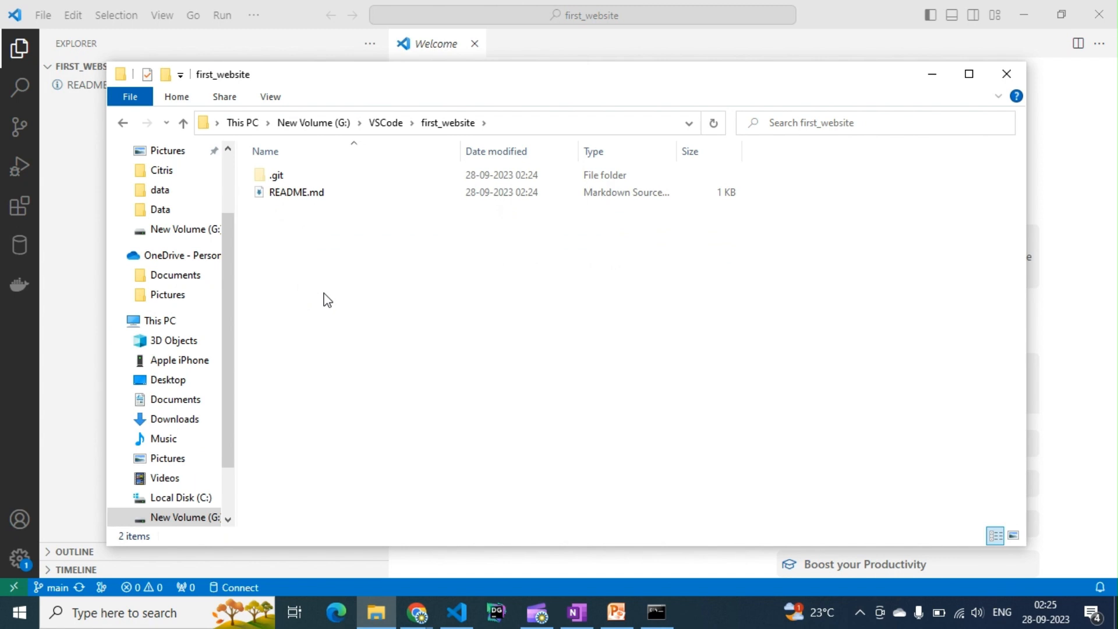
key("ctrl+v")
left_click(61, 321)
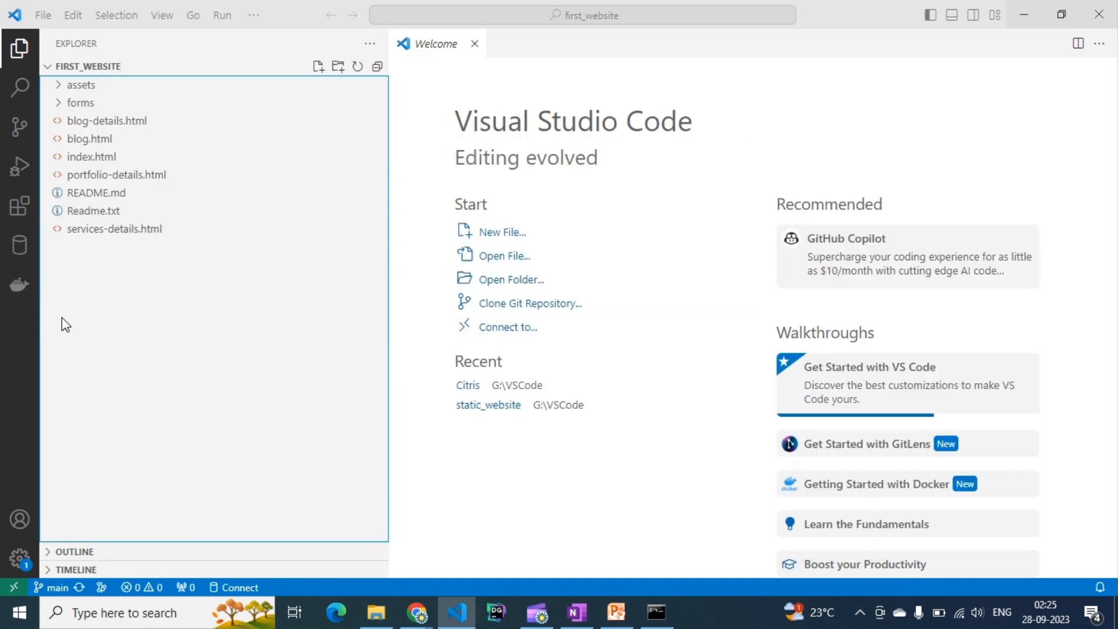
- Stage and commit all changes with the message "first commit" and sync them to GitHub
left_click(21, 135)
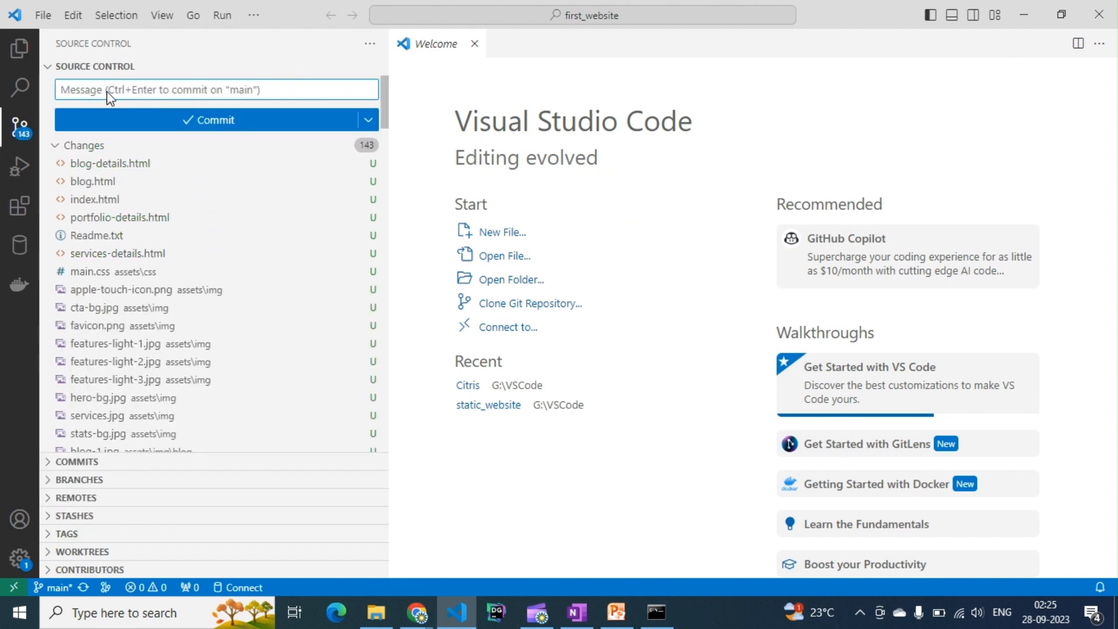
type("first commit")
key("ctrl+Return")
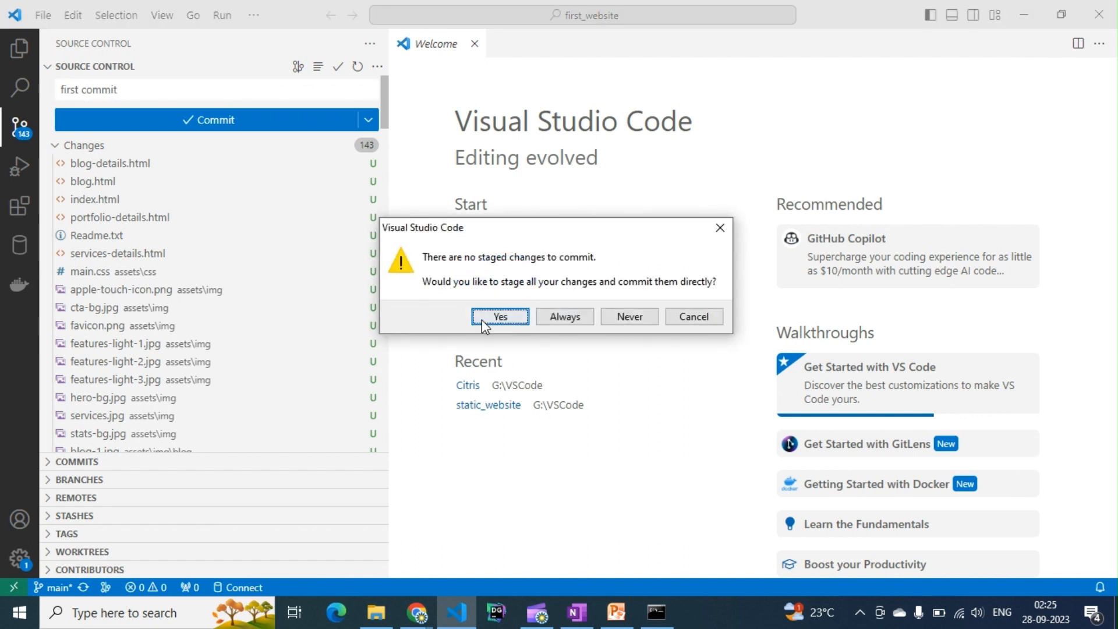
left_click(482, 319)
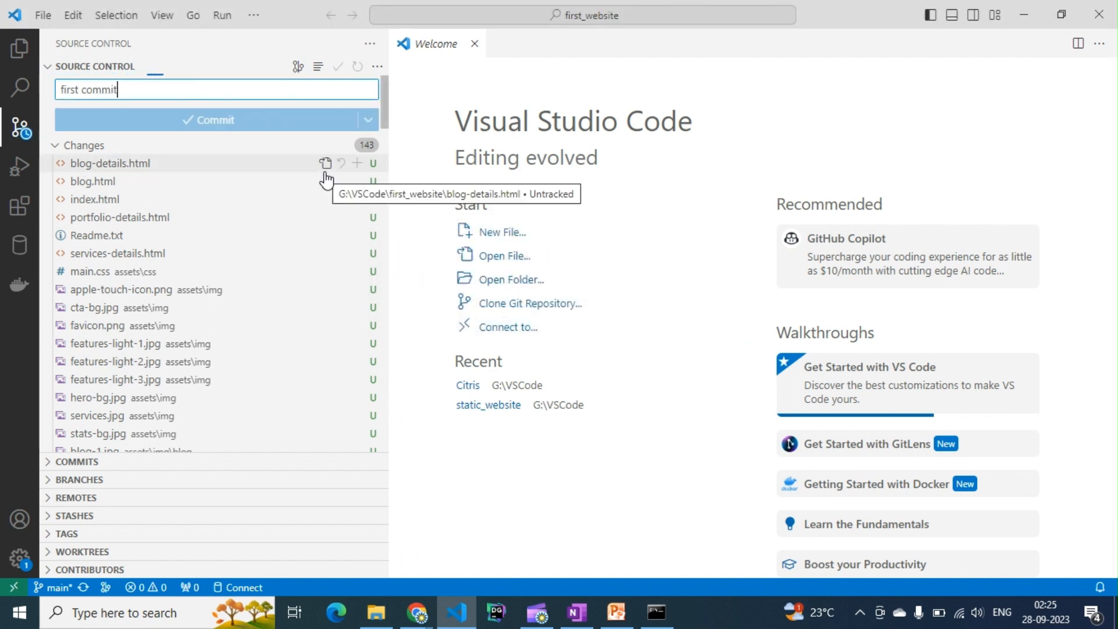
left_click(226, 126)
left_click(508, 305)
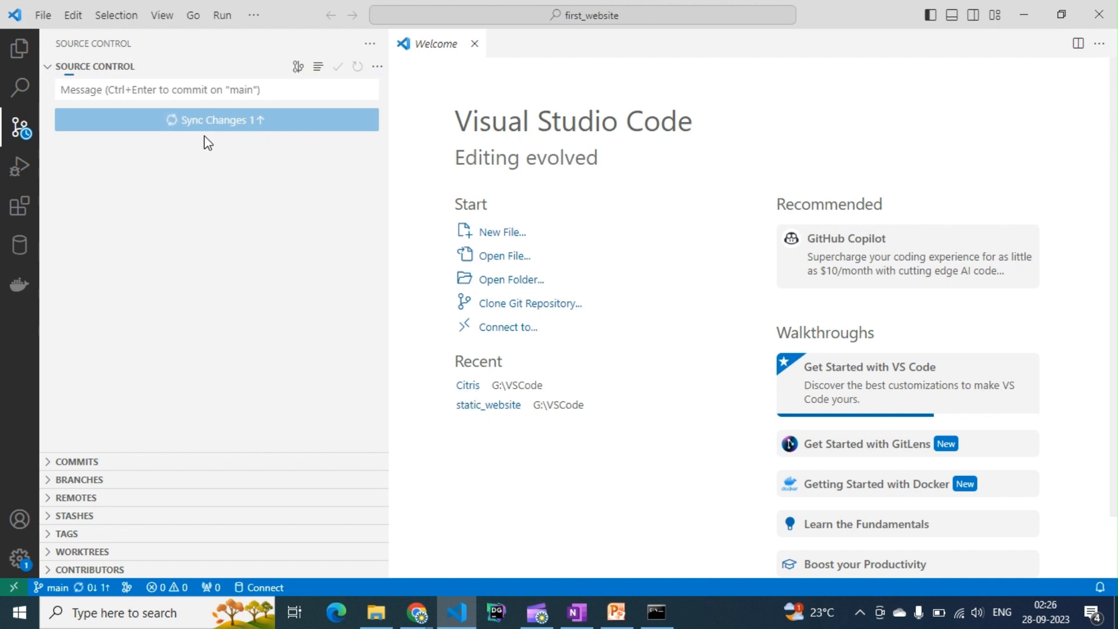
mouse_move(405, 620)
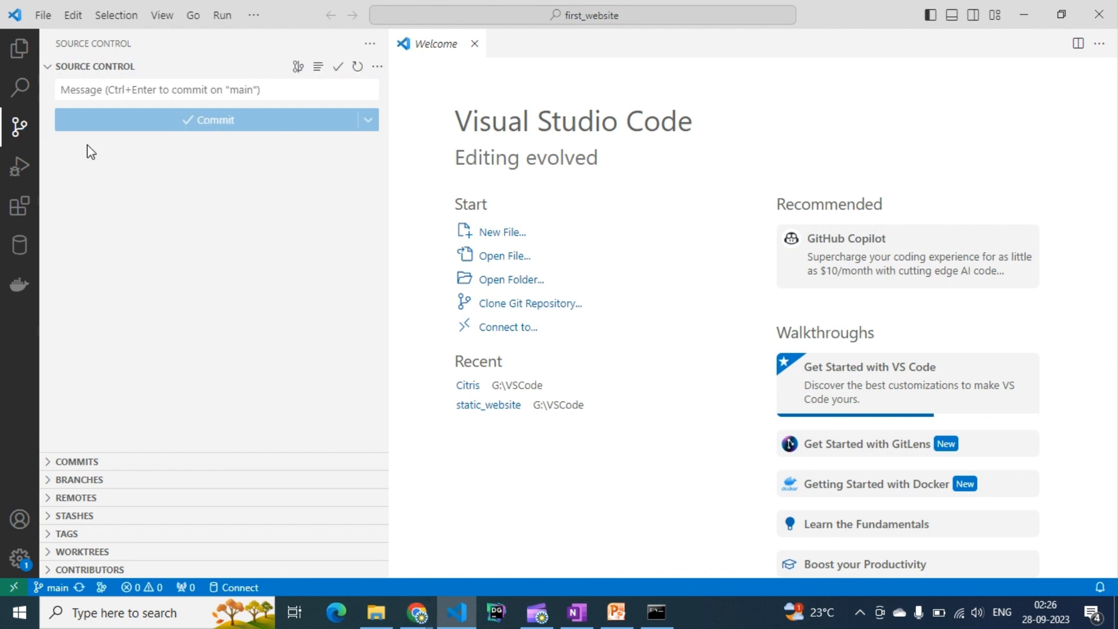
left_click(379, 553)
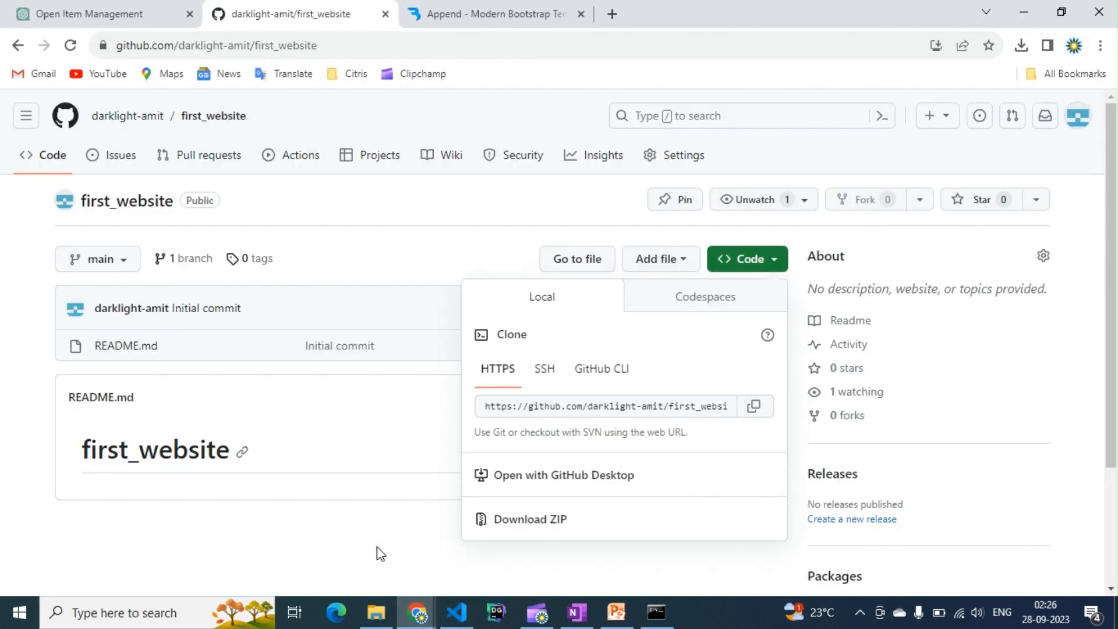
- Reload the first_website repository page and review the pushed template files
left_click(330, 425)
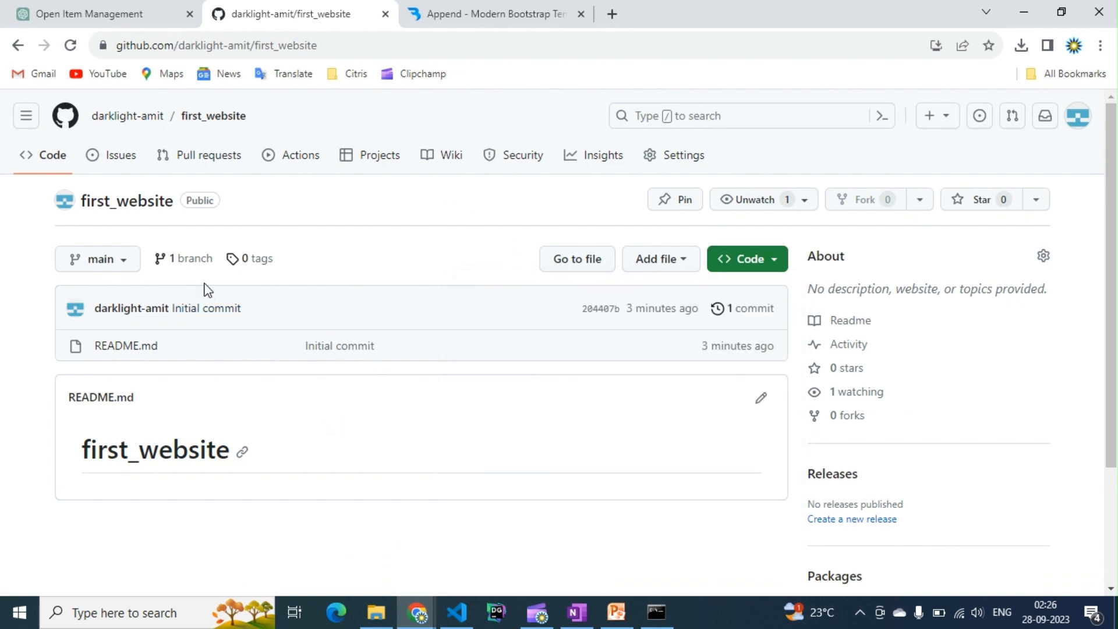
left_click(70, 44)
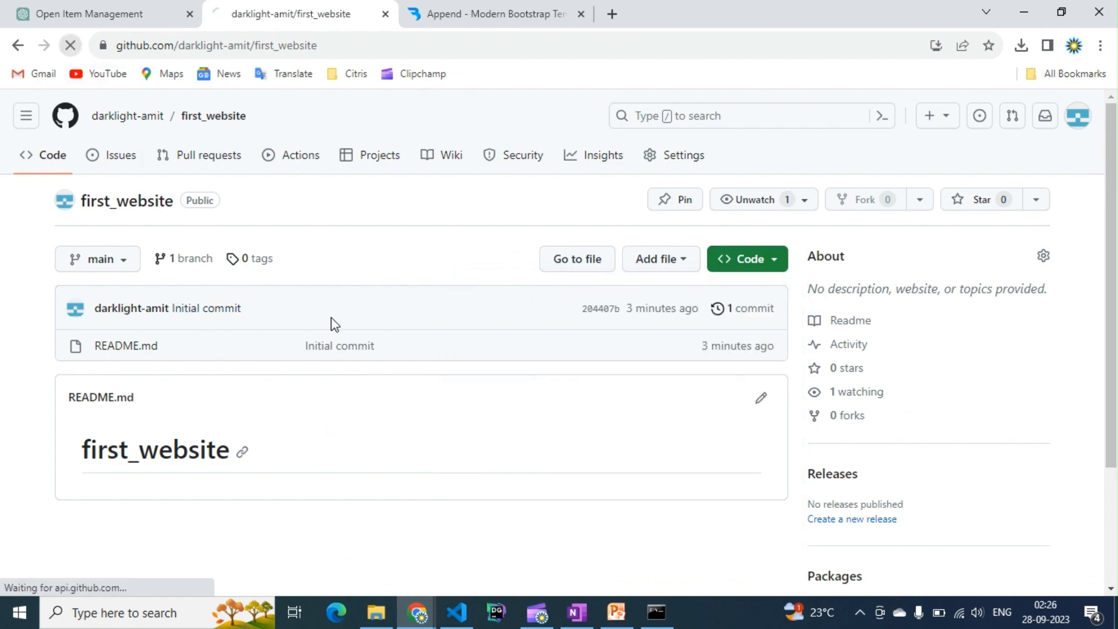
scroll(329, 322, "down", 4)
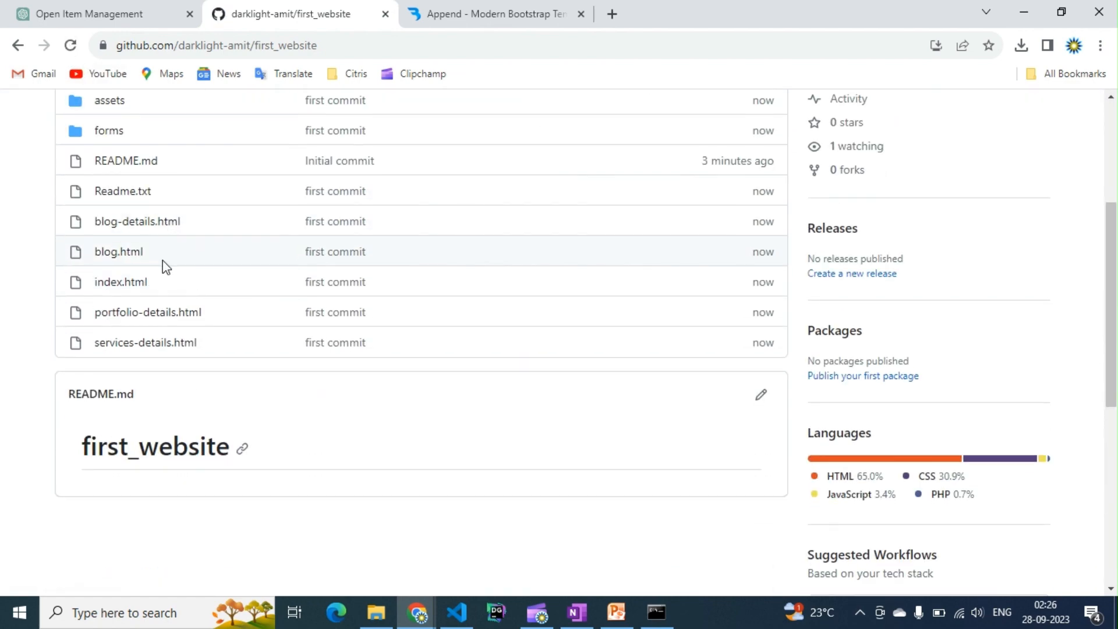
scroll(164, 258, "up", 3)
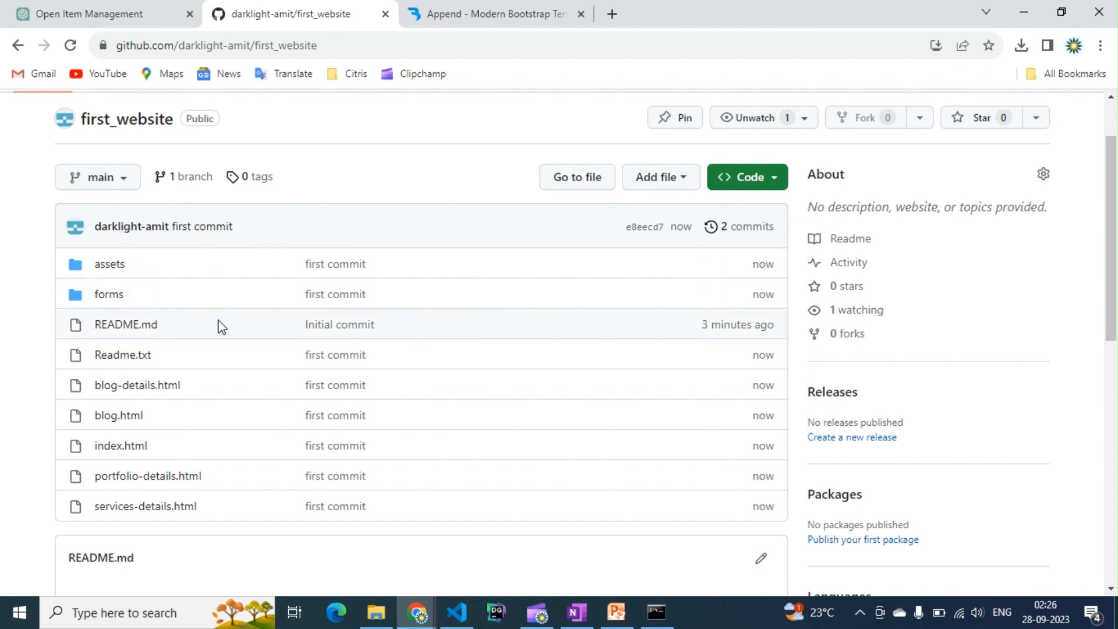
scroll(222, 327, "up", 2)
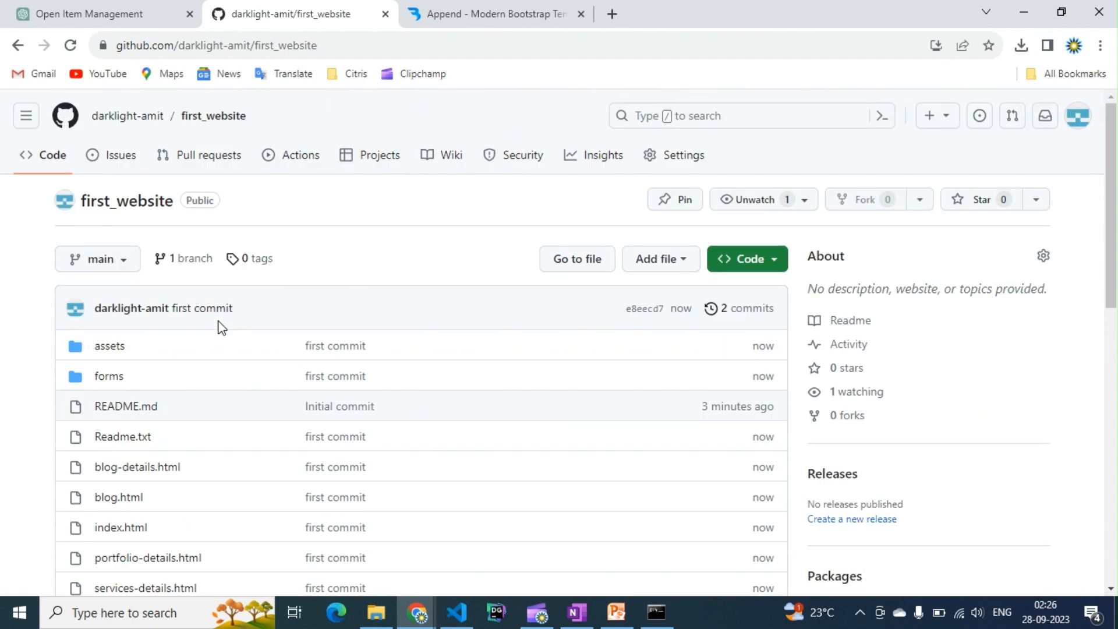
- Open the repository's settings and go to the Pages section
left_click(659, 169)
scroll(146, 309, "down", 1)
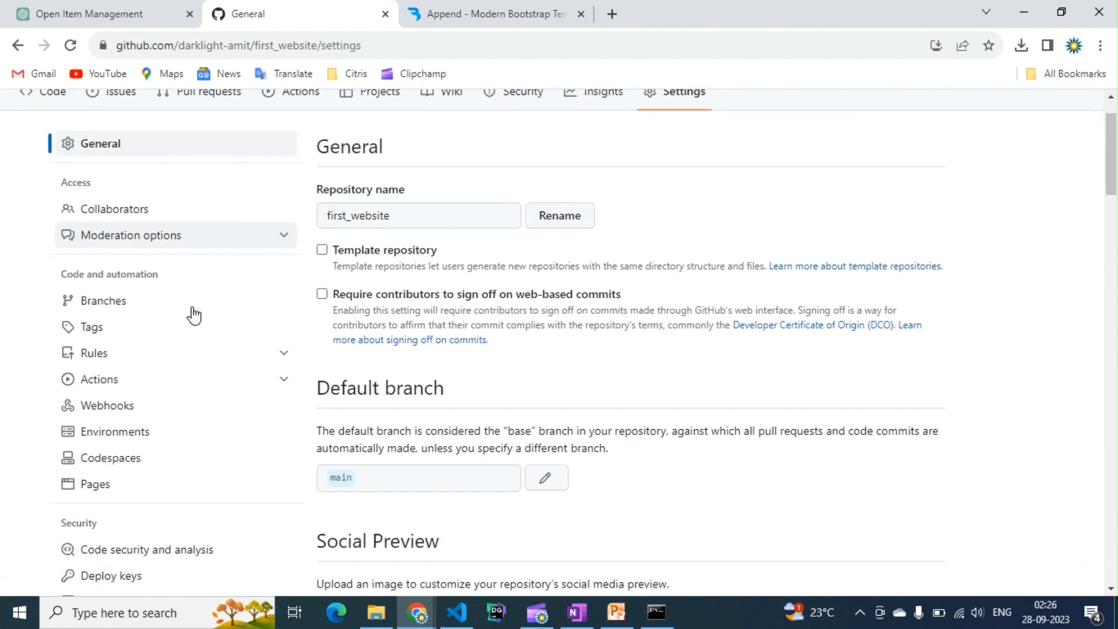
scroll(194, 314, "down", 1)
left_click(91, 467)
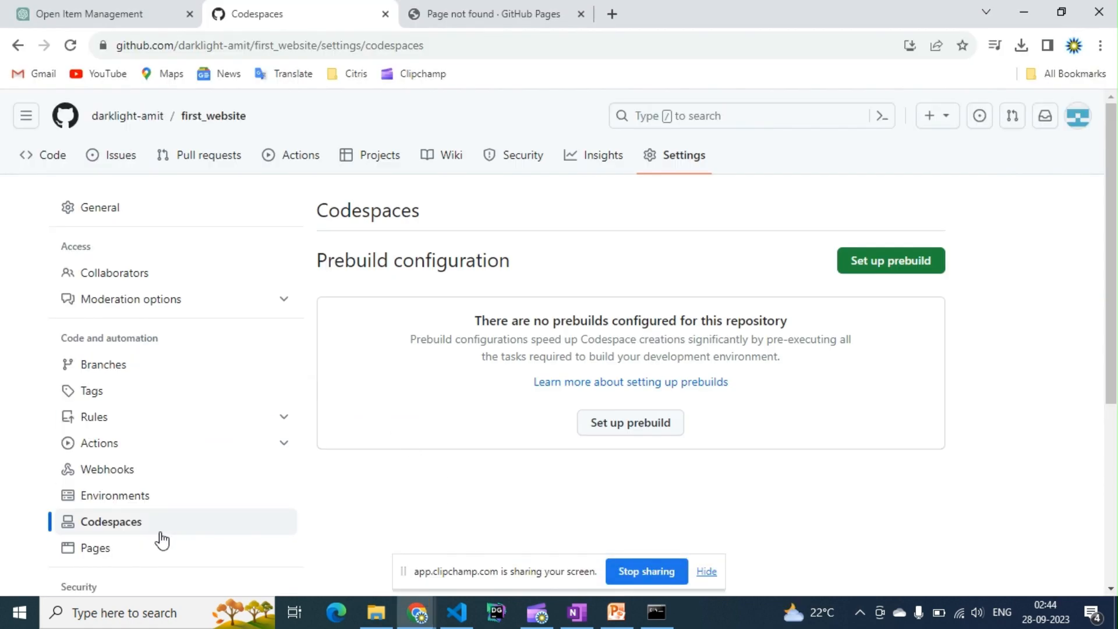
left_click(99, 550)
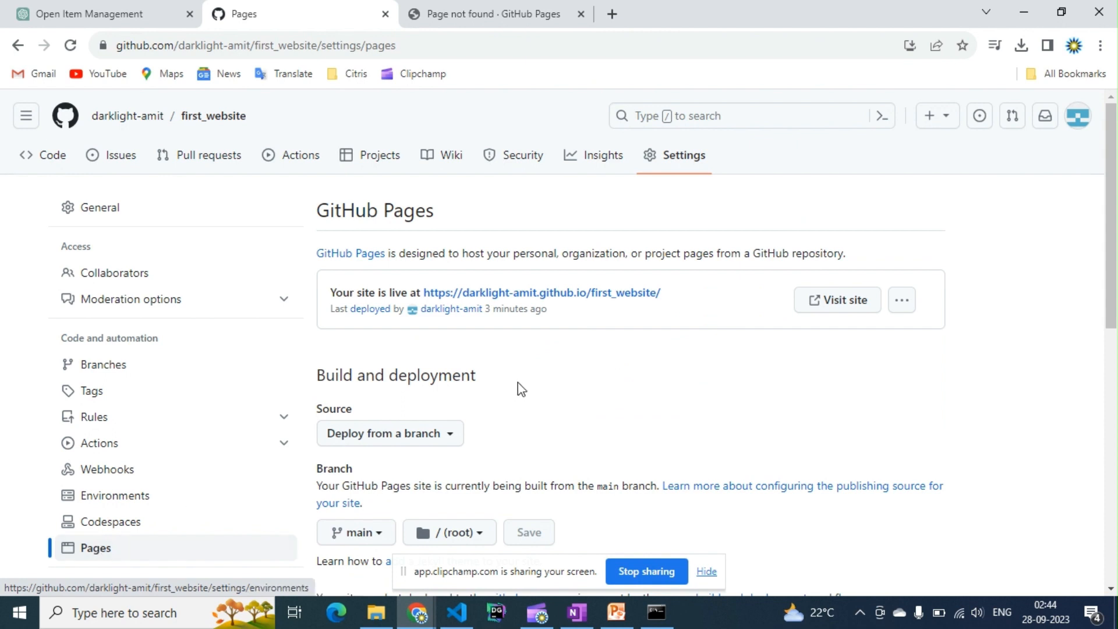
- Inspect the Pages deployment source, branch and folder options without saving a change
scroll(611, 344, "down", 1)
scroll(482, 314, "down", 3)
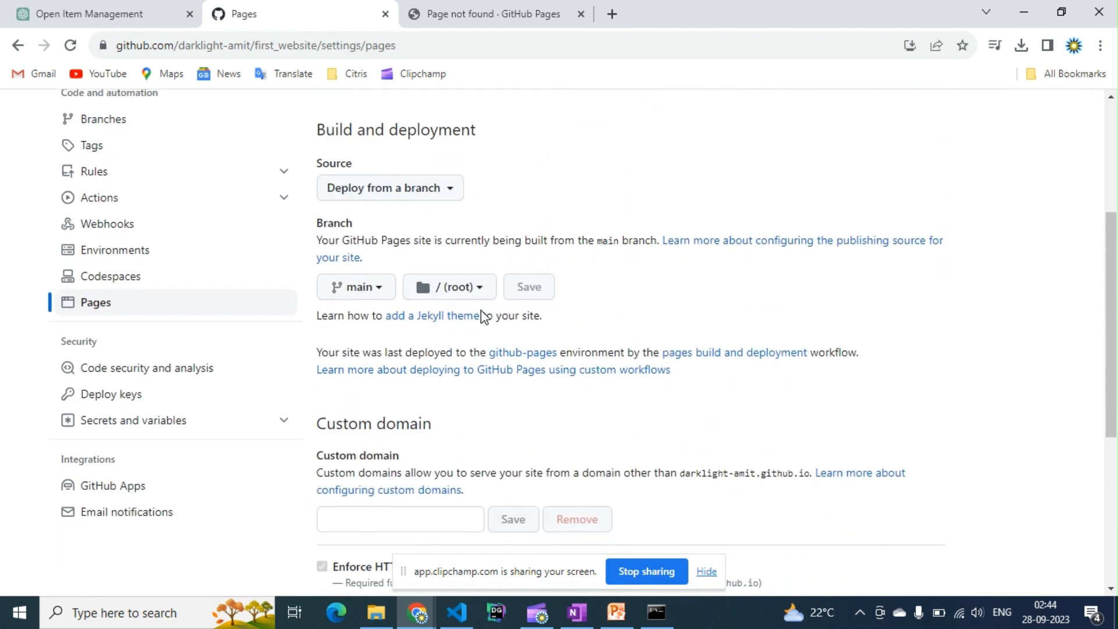
left_click(413, 195)
left_click(368, 287)
left_click(355, 294)
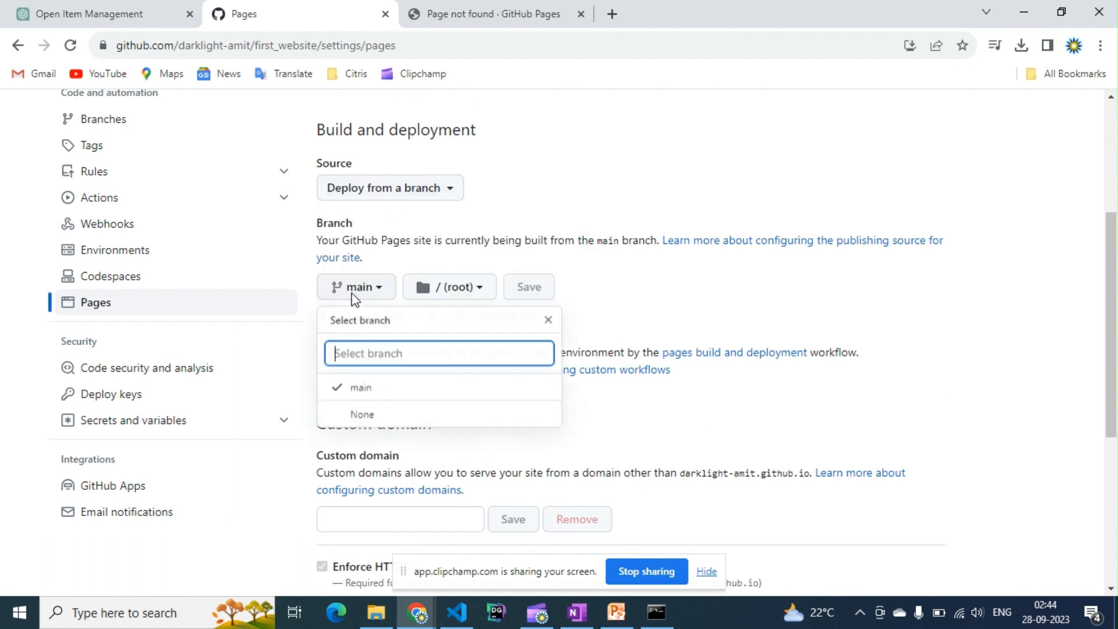
left_click(354, 387)
left_click(444, 296)
left_click(441, 370)
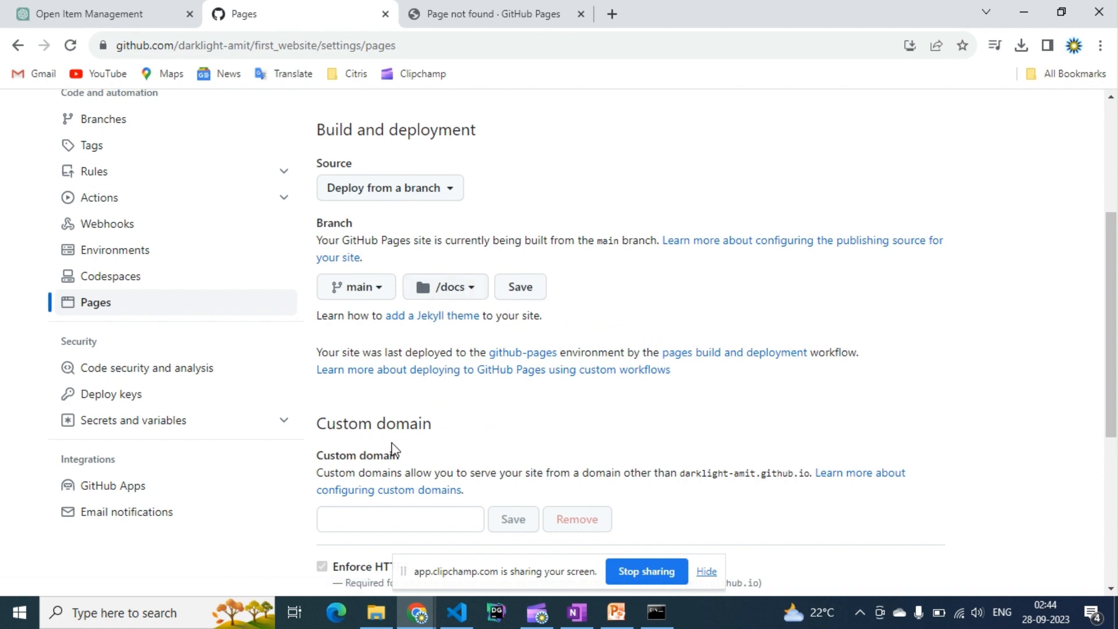
left_click(443, 288)
left_click(447, 349)
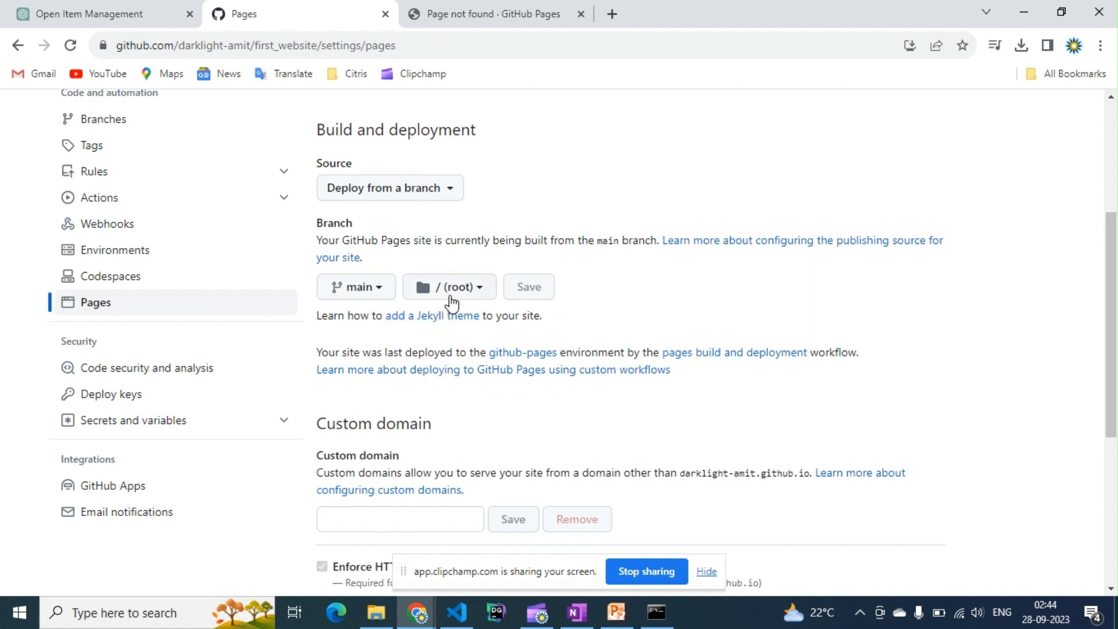
- Visit the live GitHub Pages site and browse its home page
scroll(584, 397, "up", 2)
scroll(617, 359, "up", 3)
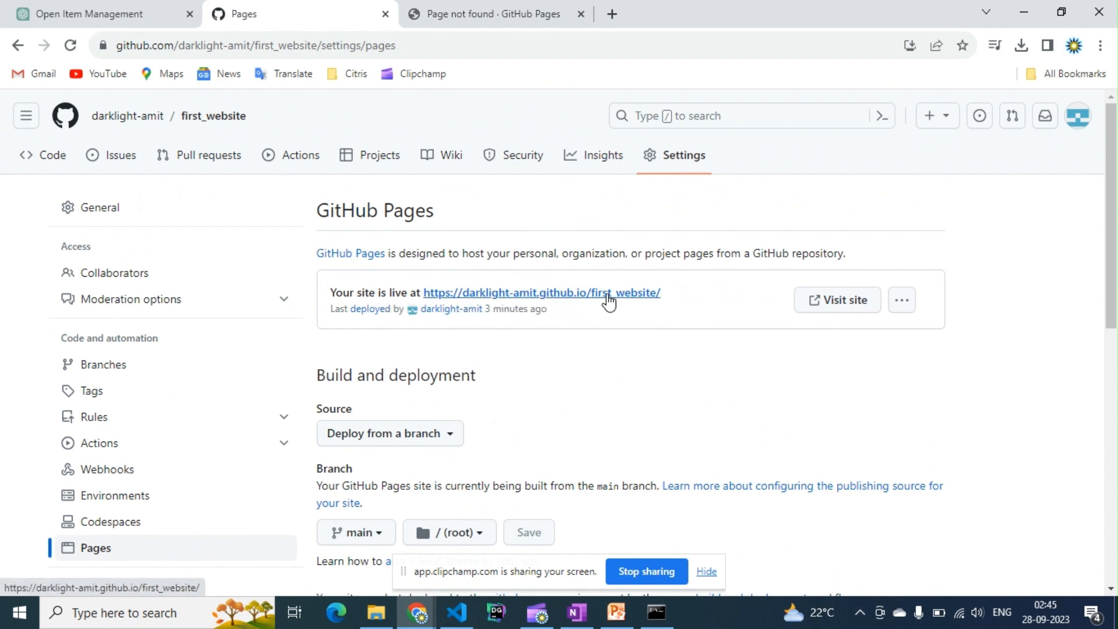
left_click(820, 303)
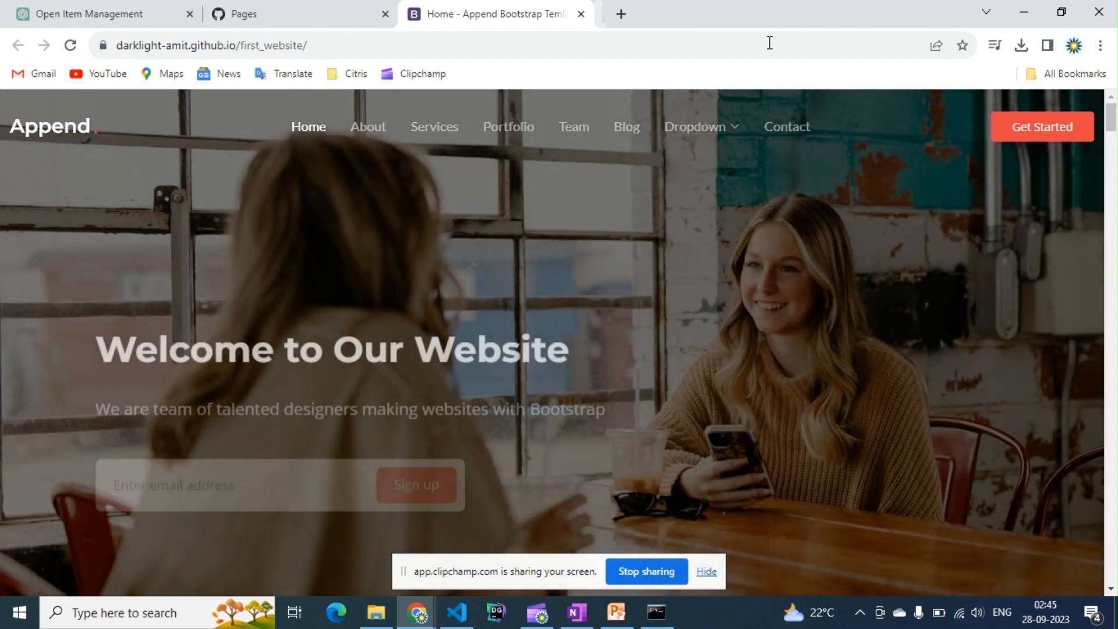
scroll(631, 294, "down", 6)
scroll(630, 292, "down", 4)
scroll(631, 290, "up", 12)
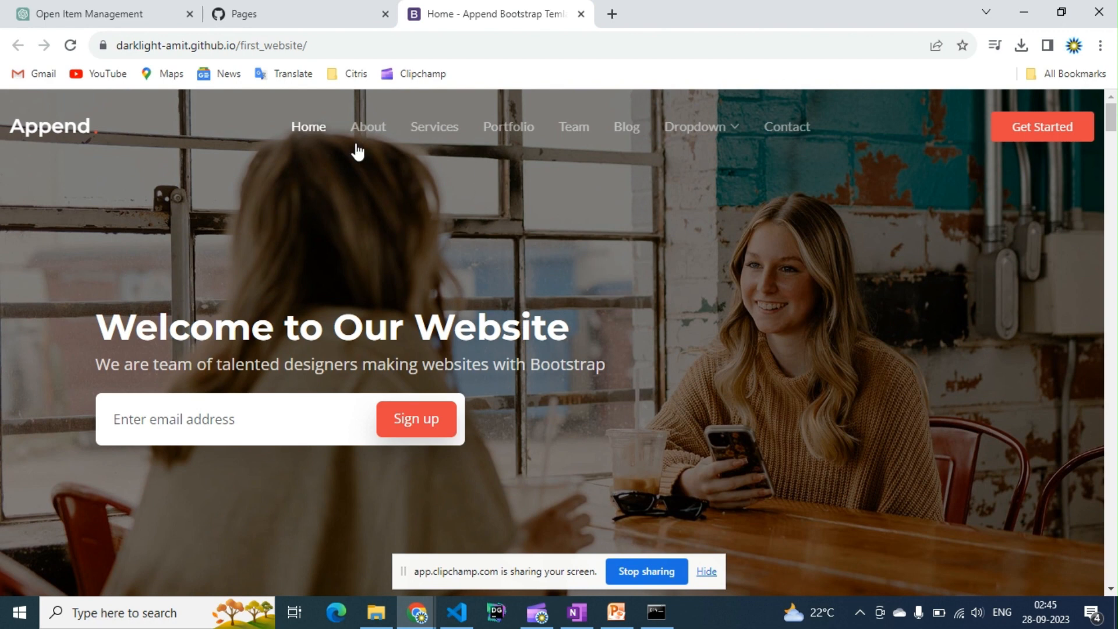
left_click(345, 45)
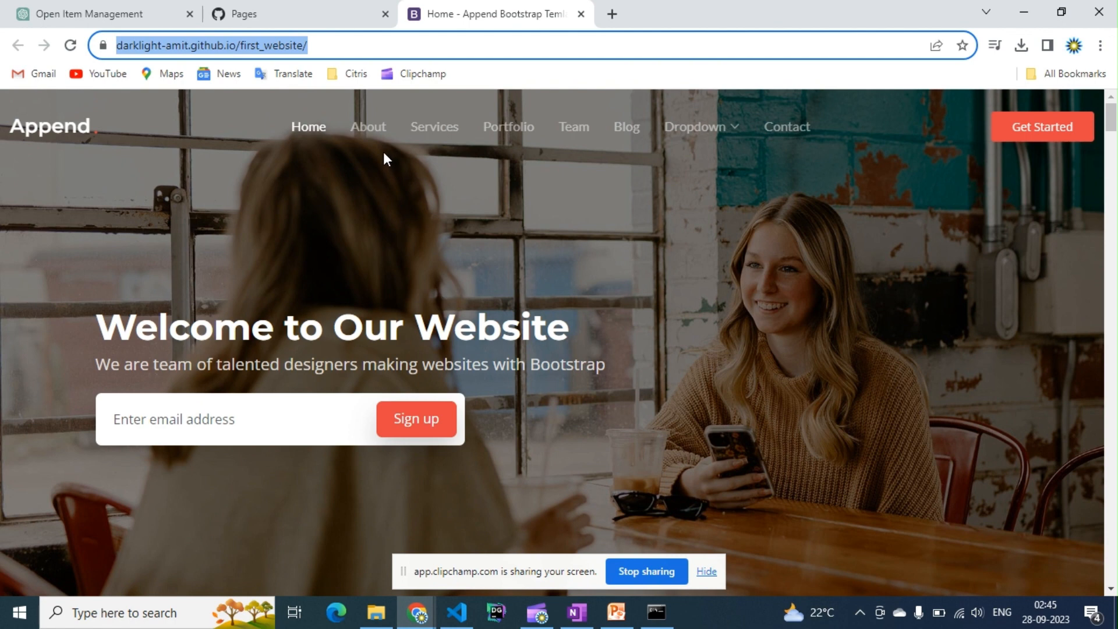
left_click(349, 13)
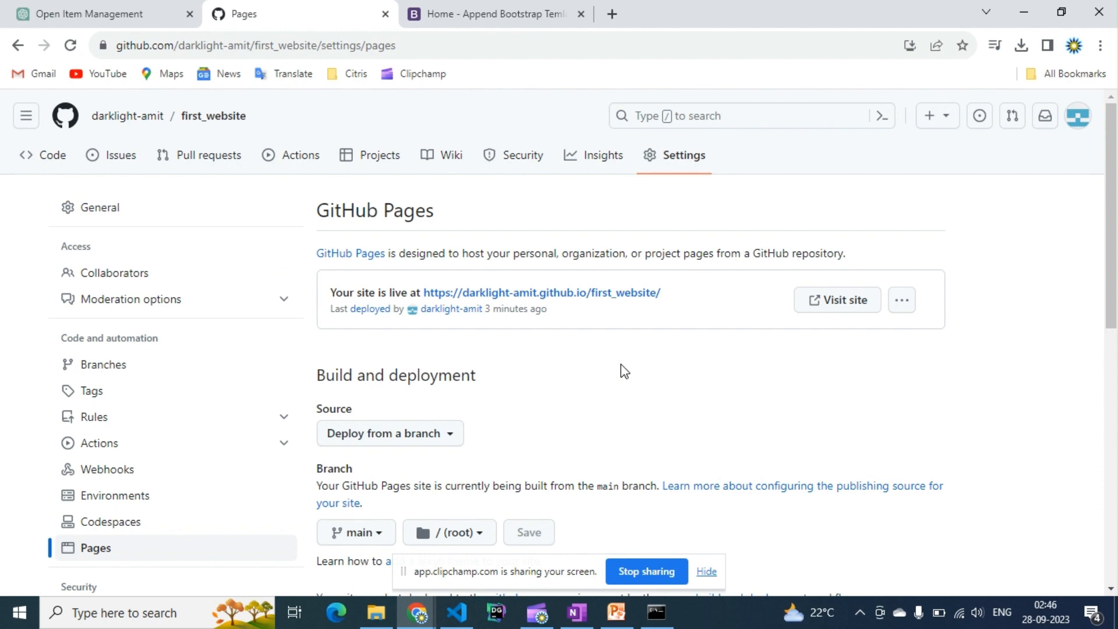
left_click(536, 614)
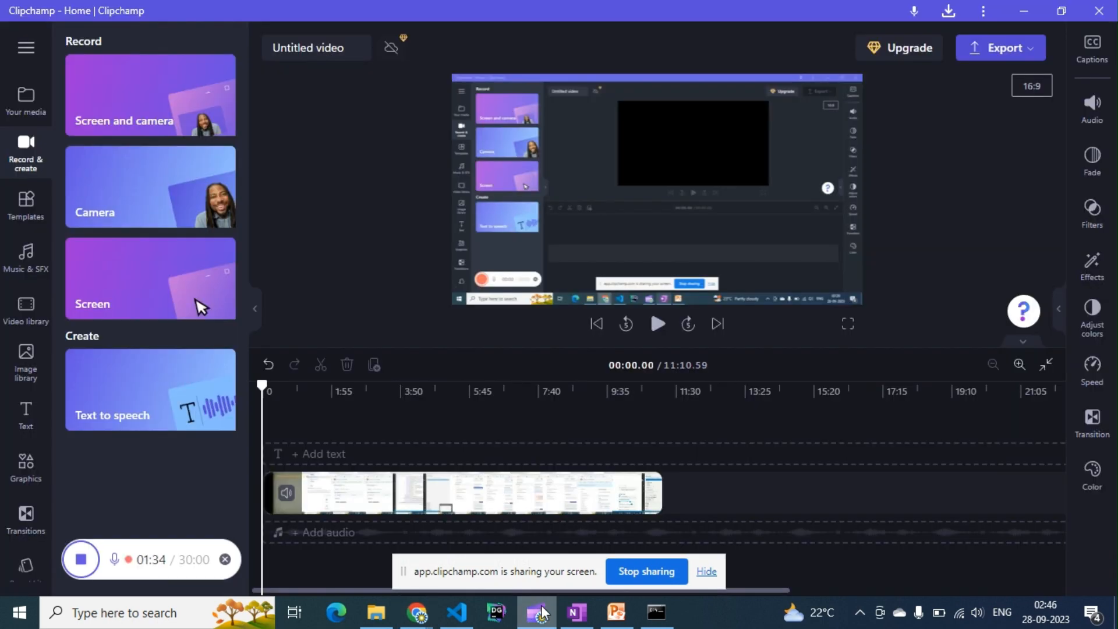